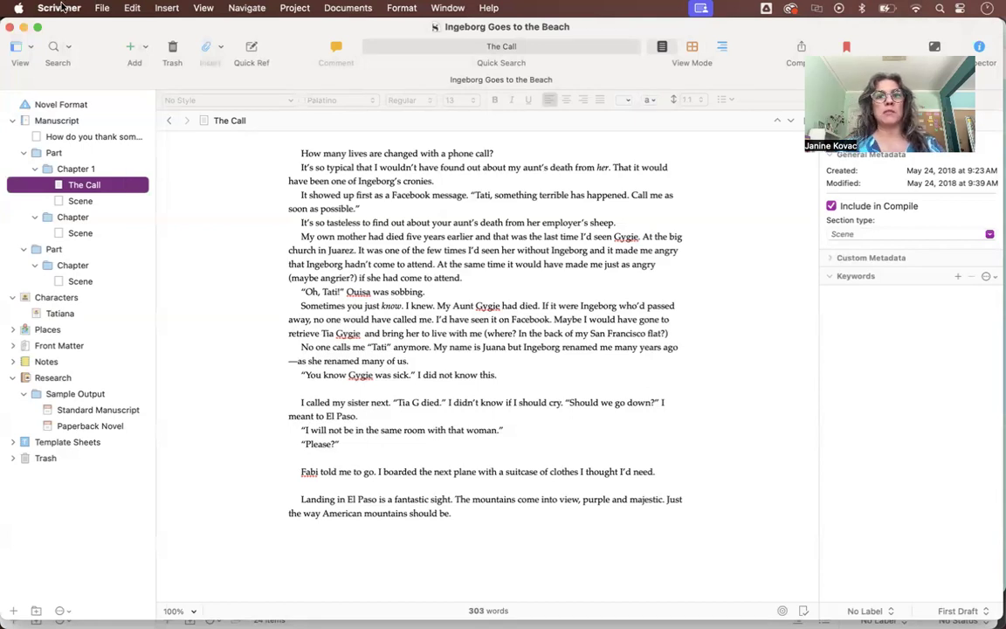
# Step: View the Nutcracker Telescopes project's outline, then return to the Ingeborg Goes to the Beach project
pyautogui.click(450, 9)
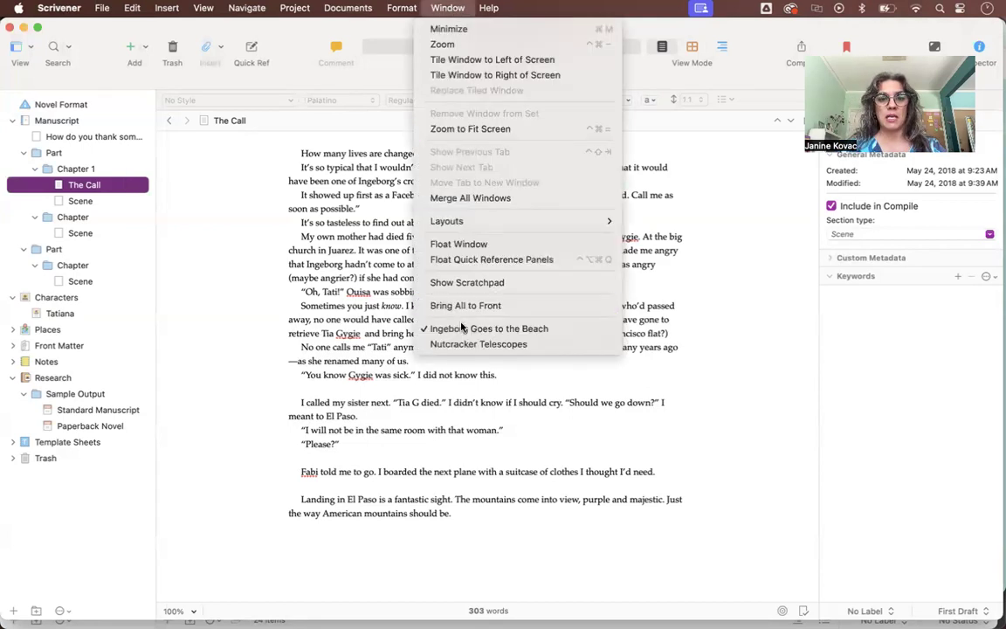
pyautogui.click(462, 343)
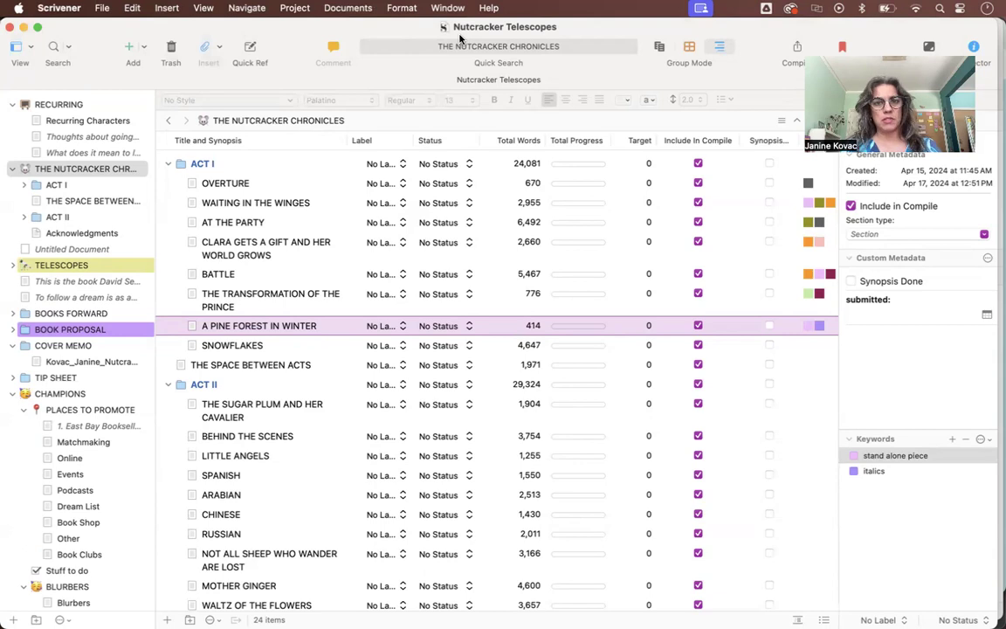
pyautogui.click(445, 8)
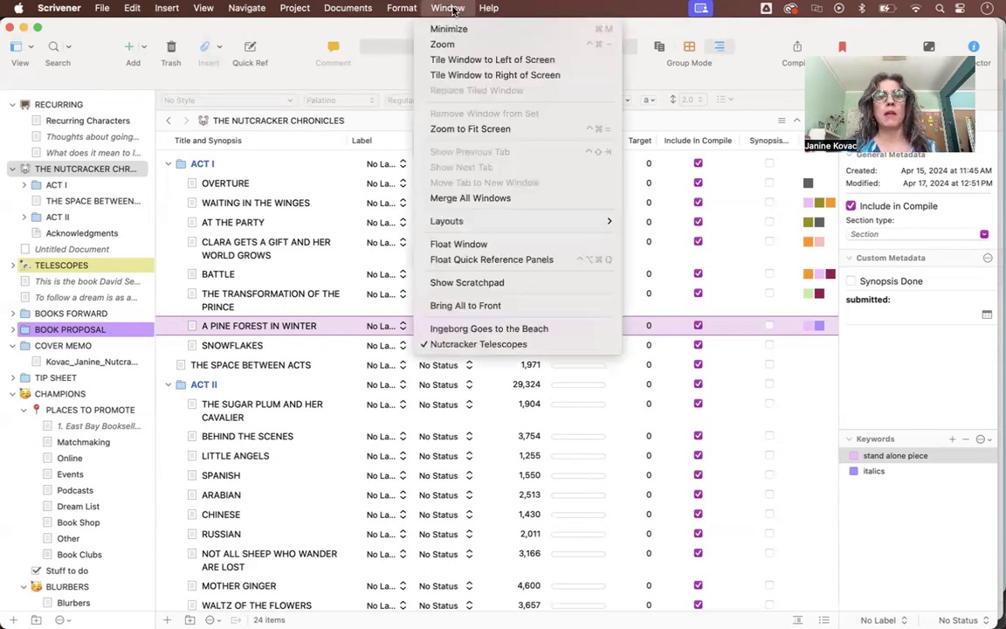
pyautogui.click(462, 328)
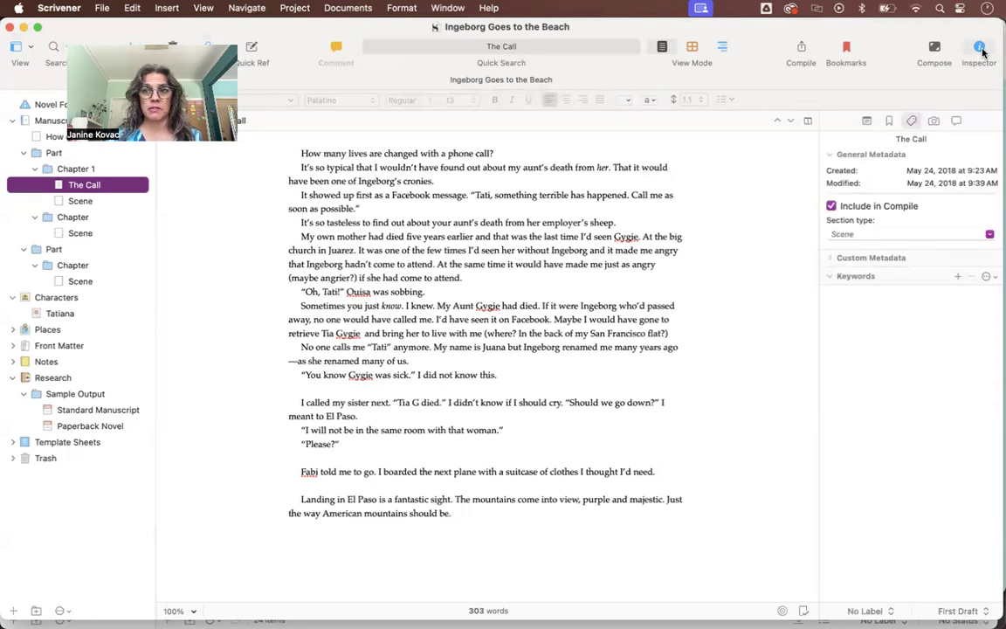
# Step: Show the metadata of The Call in the inspector, with Custom Metadata expanded and the Keywords section enlarged
pyautogui.click(982, 52)
pyautogui.click(981, 51)
pyautogui.click(866, 120)
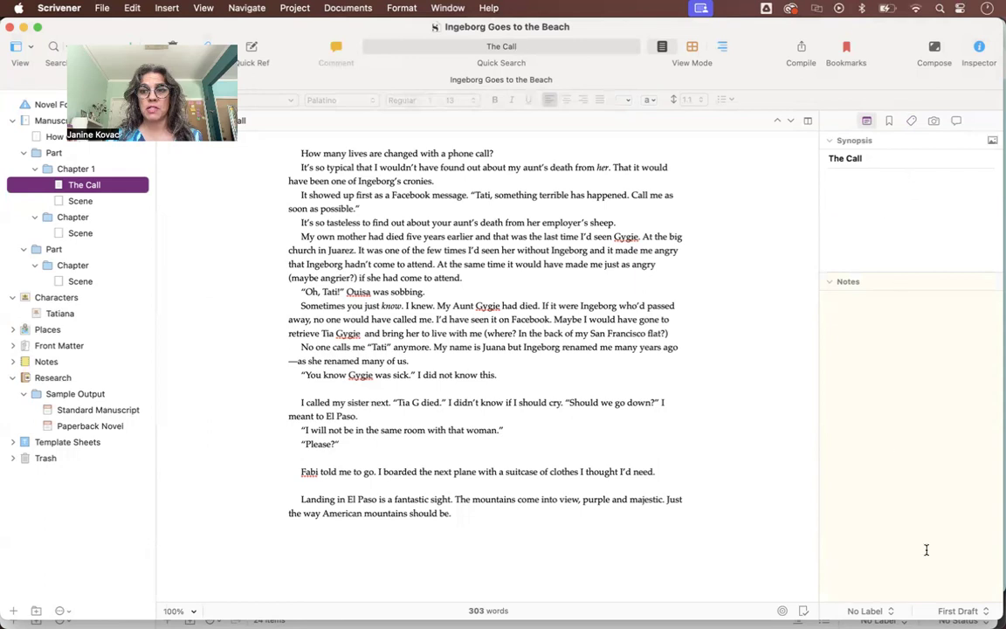
pyautogui.click(910, 122)
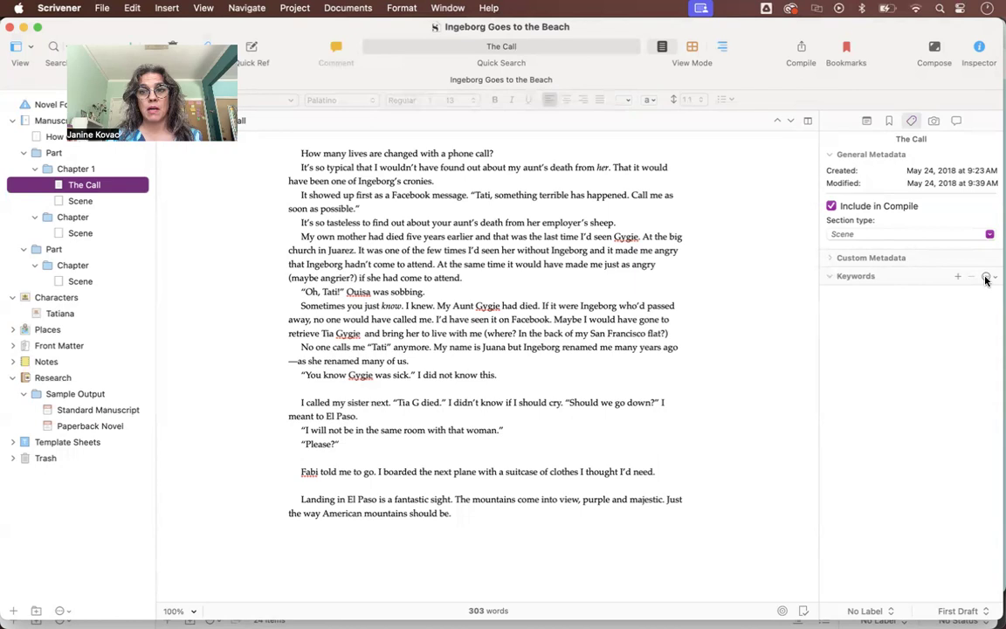
pyautogui.click(829, 278)
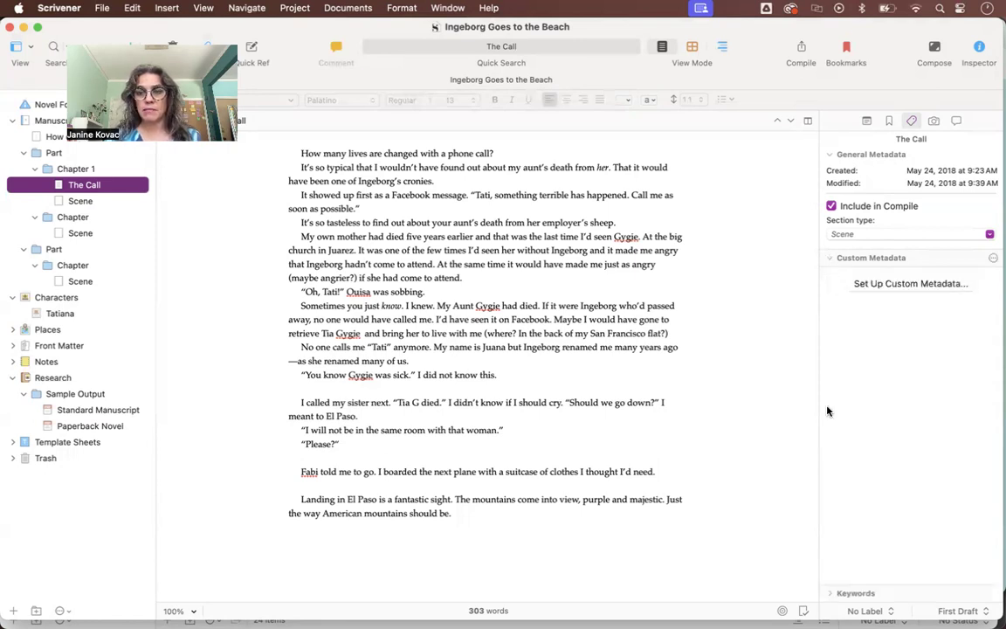
pyautogui.click(869, 593)
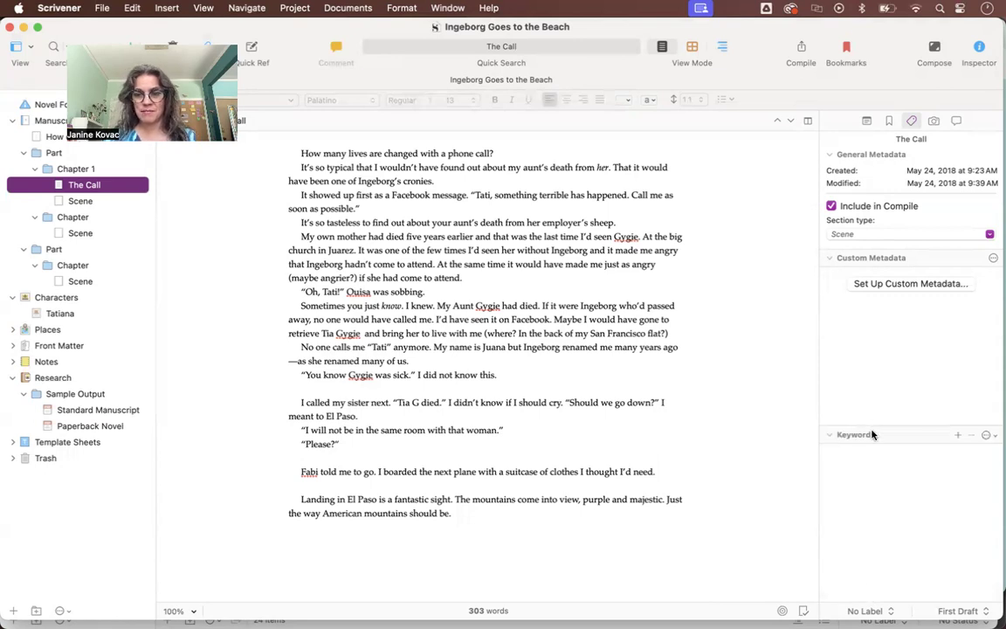
pyautogui.moveTo(873, 428); pyautogui.dragTo(867, 331)
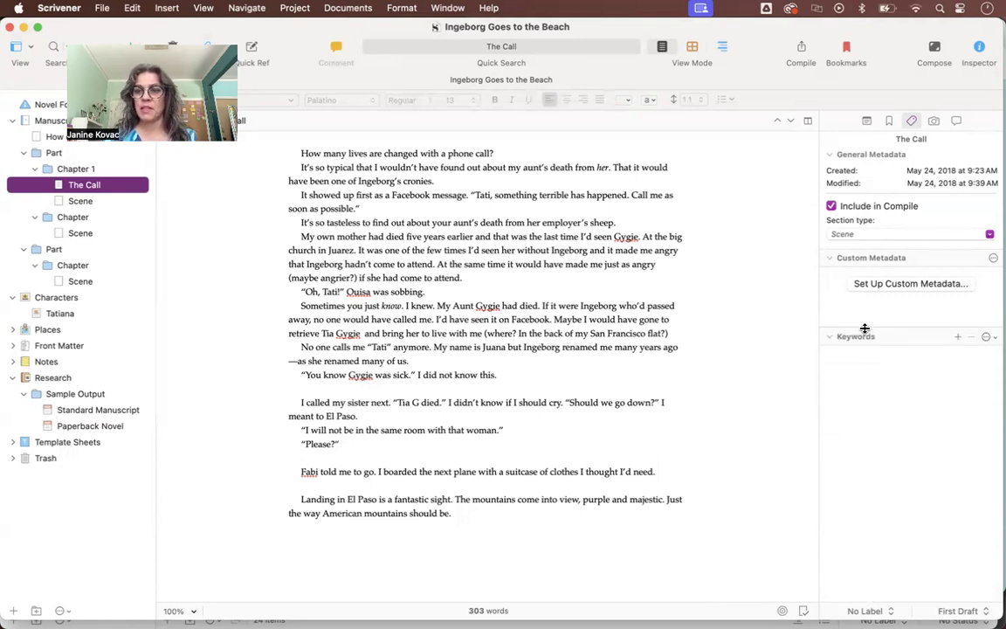
# Step: Display the project keywords window for Ingeborg Goes to the Beach and place it over the document text
pyautogui.click(986, 338)
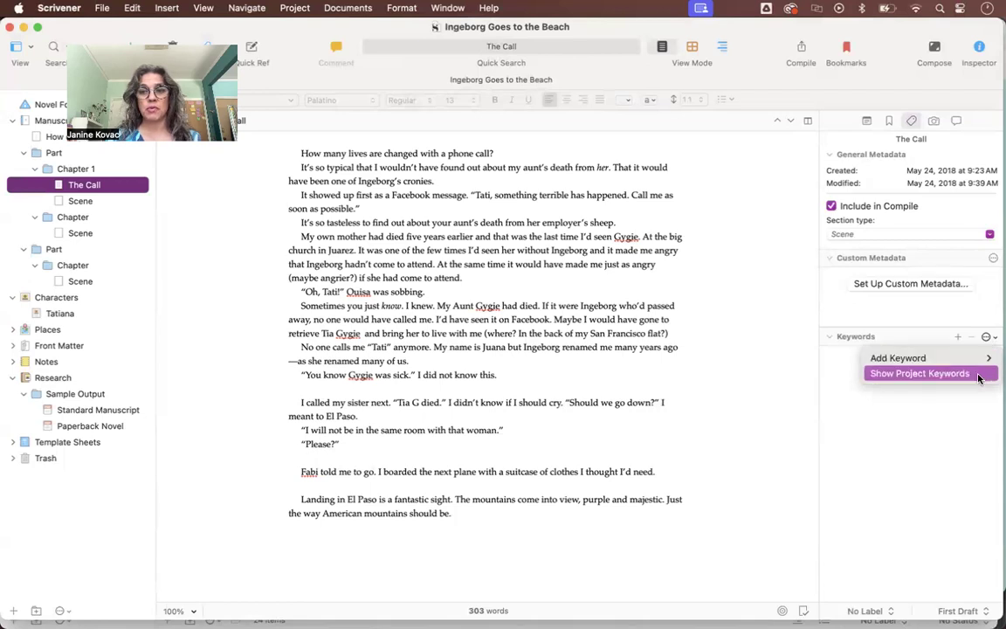
pyautogui.click(926, 373)
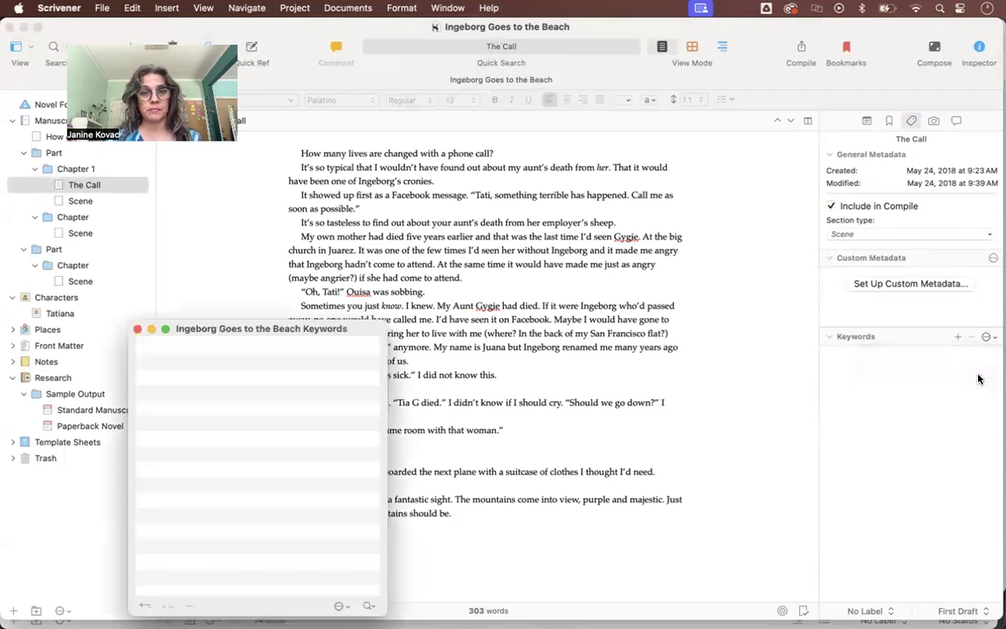
pyautogui.moveTo(371, 328); pyautogui.dragTo(490, 177)
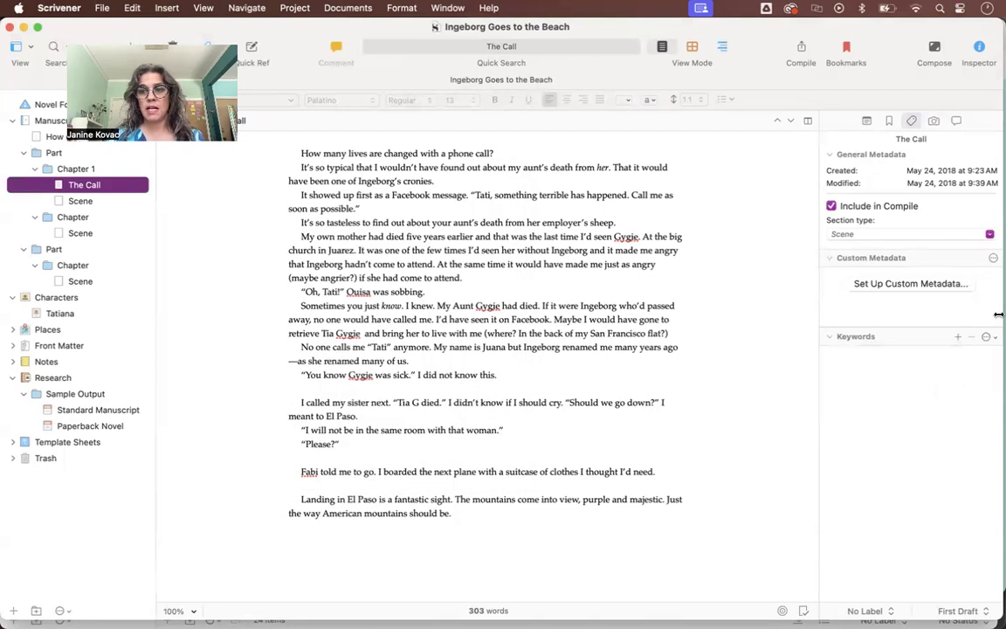
pyautogui.click(986, 337)
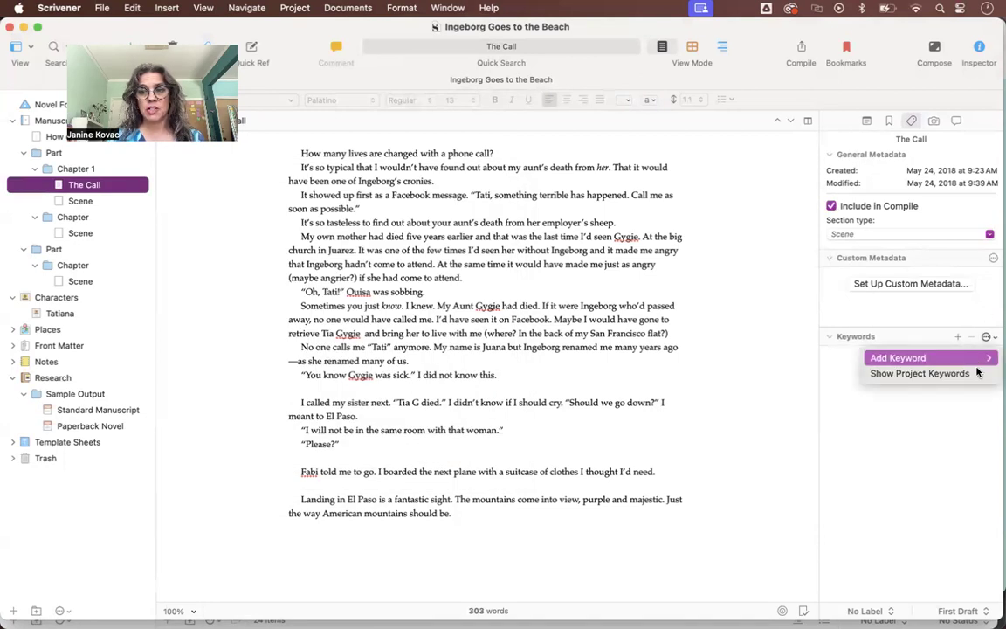
pyautogui.click(978, 374)
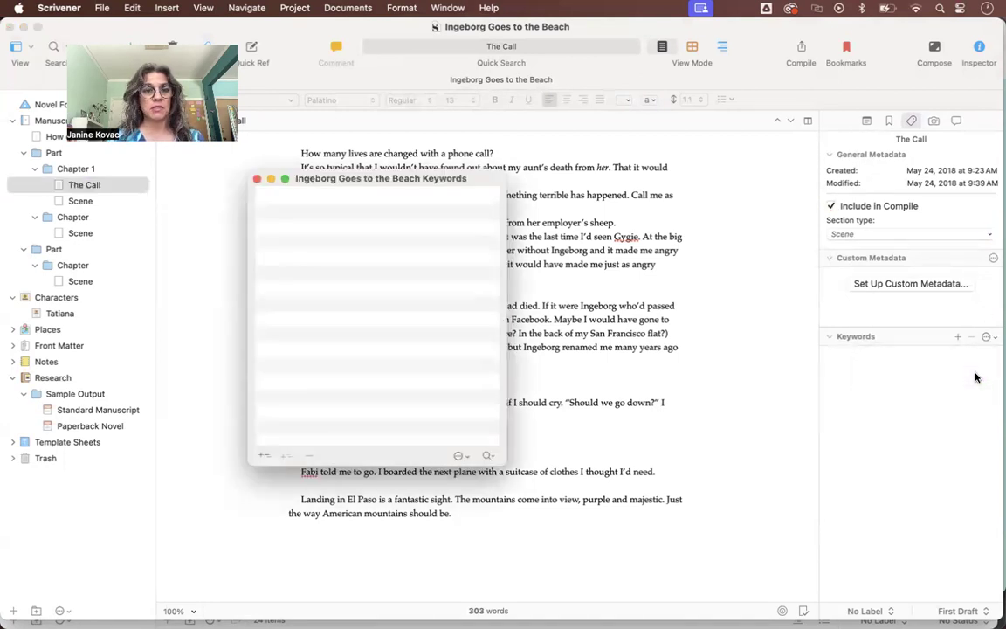
# Step: Add two project keywords named keyword 1 and keyword 2
pyautogui.click(260, 457)
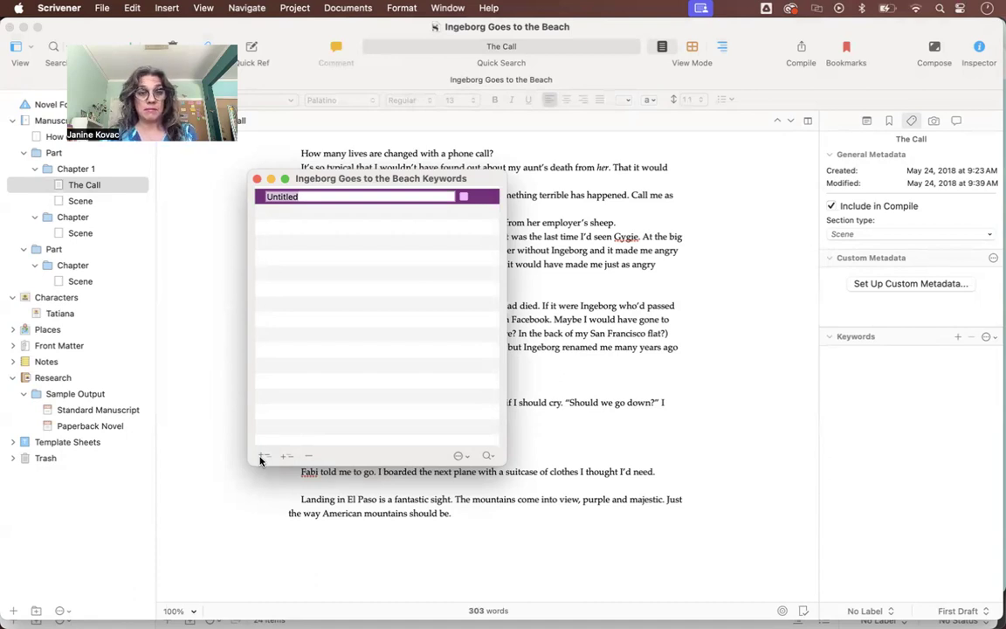
pyautogui.write('keywo')
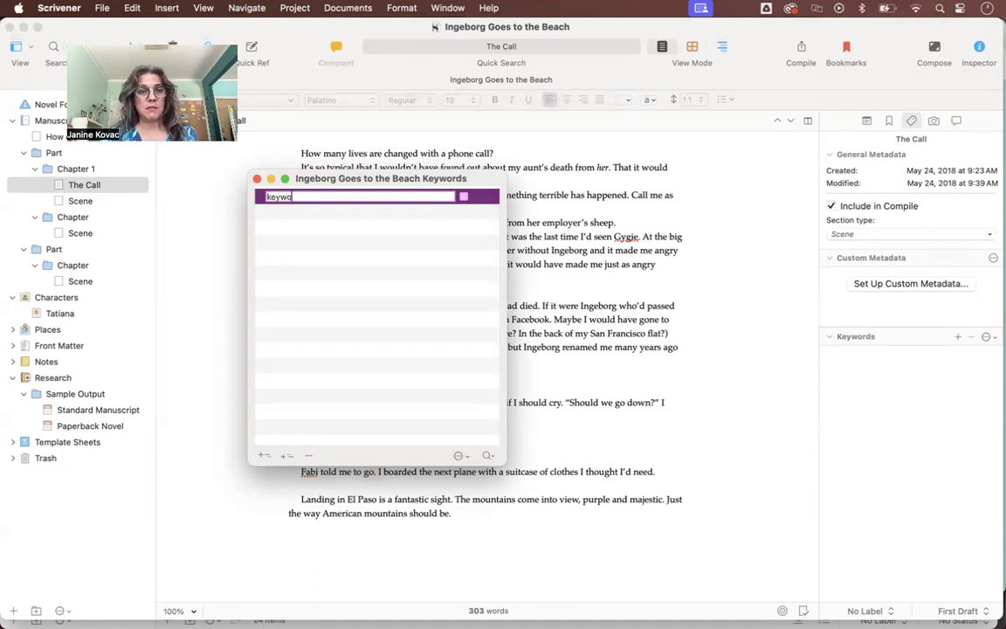
pyautogui.write('rd 1')
pyautogui.press('Return')
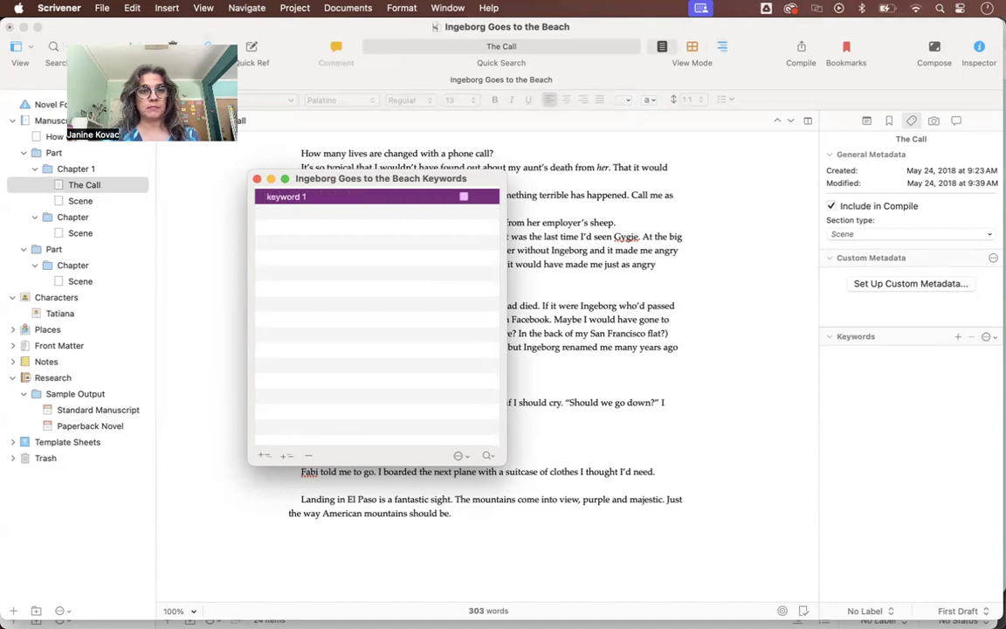
pyautogui.click(259, 458)
pyautogui.write('keyword 2')
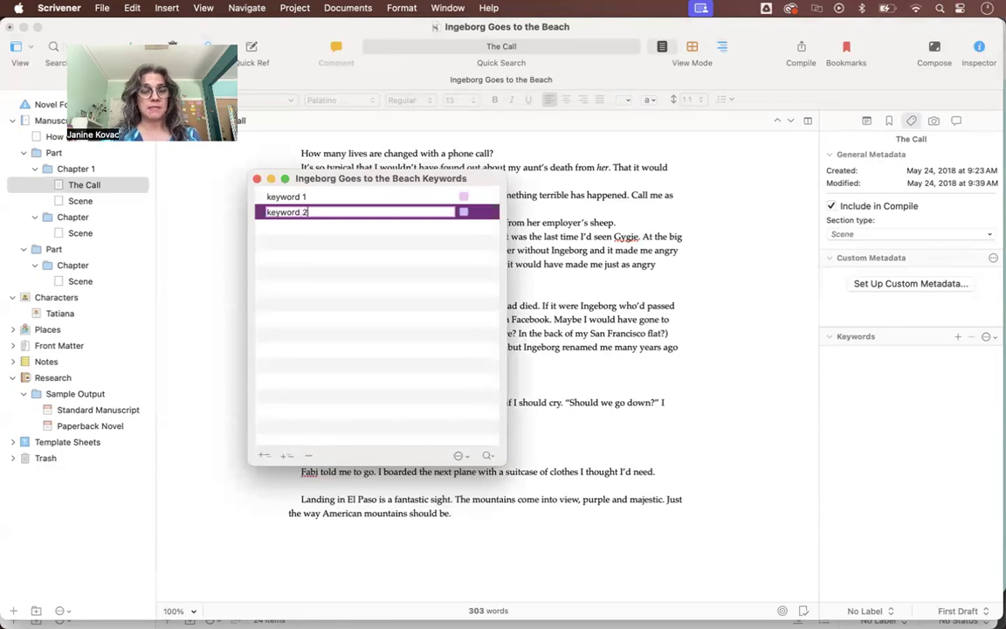
pyautogui.press('Return')
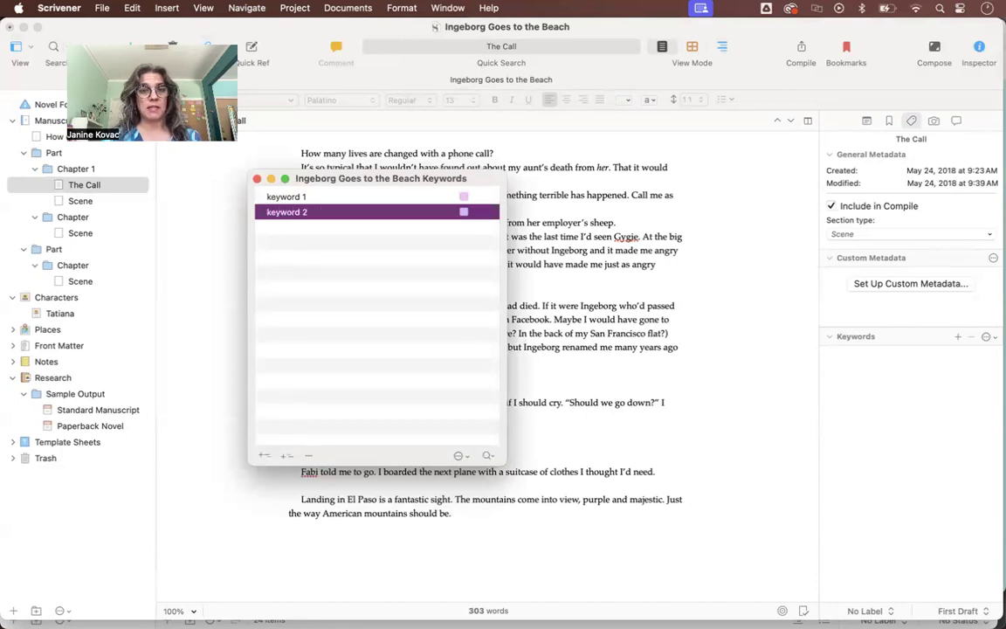
# Step: Delete keyword 2 and keyword 1 from the project keywords list
pyautogui.click(307, 457)
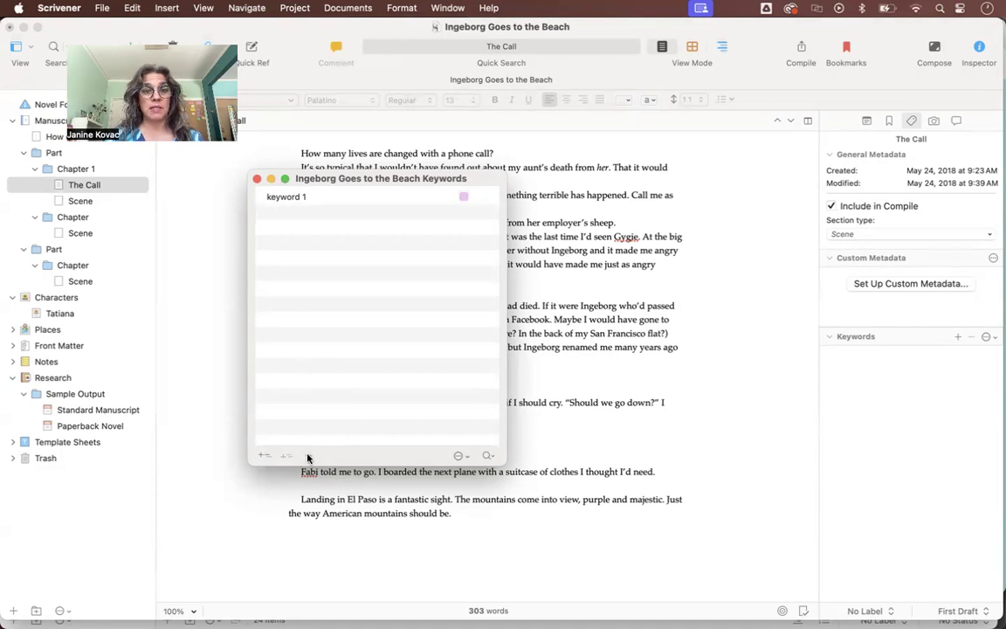
pyautogui.click(275, 198)
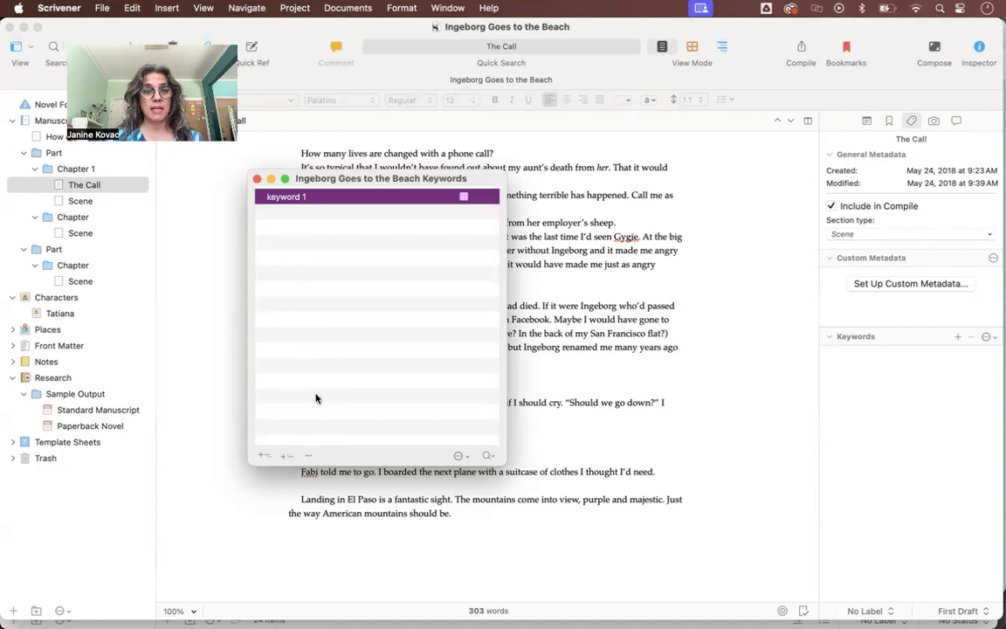
pyautogui.click(306, 456)
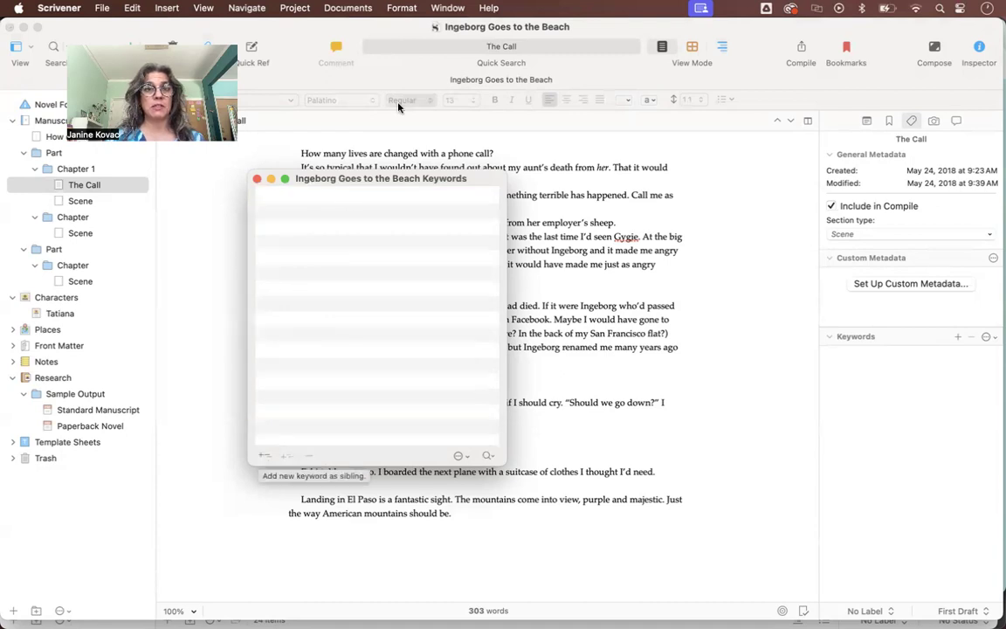
# Step: Switch to the Nutcracker Telescopes project and replace the Ingeborg keywords window with this project's own keywords window
pyautogui.click(448, 8)
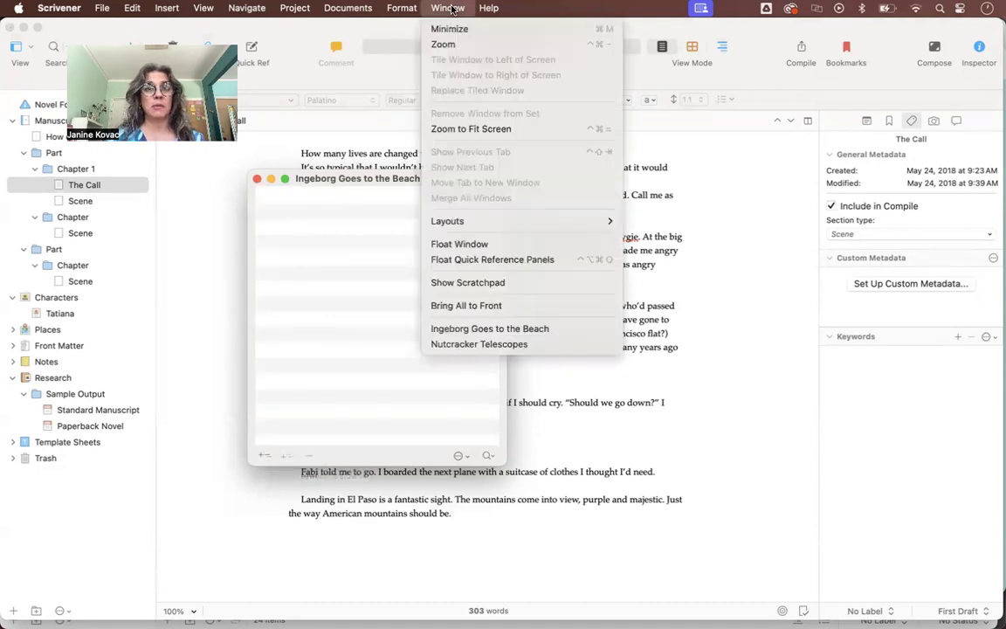
pyautogui.click(479, 345)
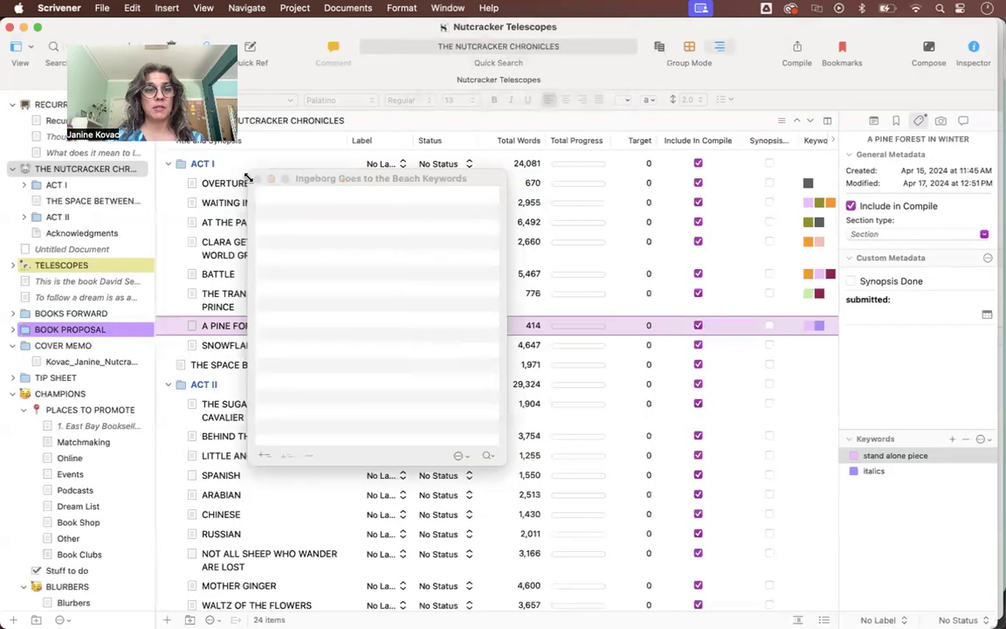
pyautogui.click(257, 182)
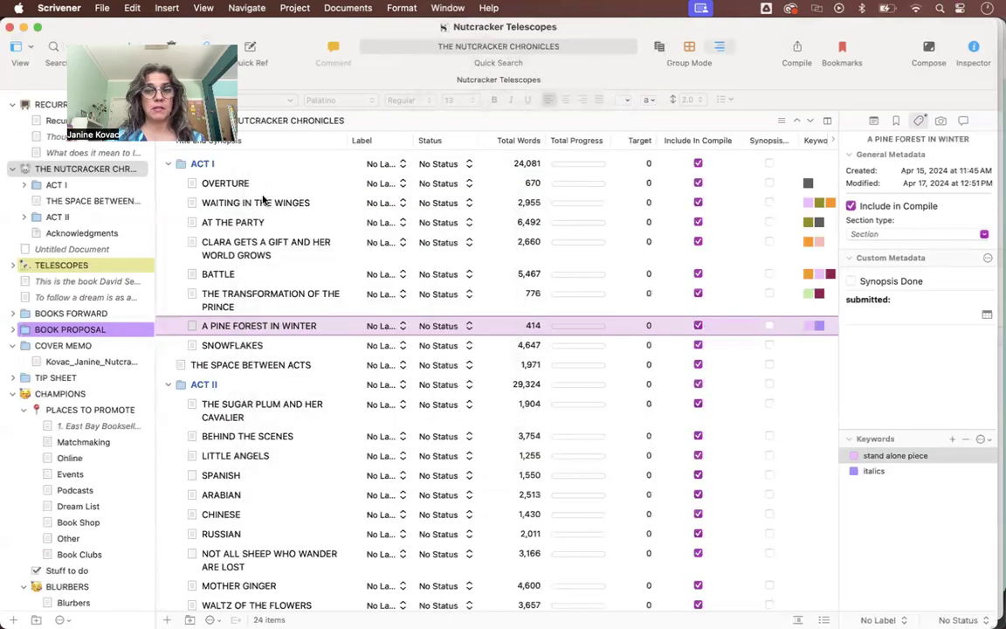
pyautogui.click(979, 439)
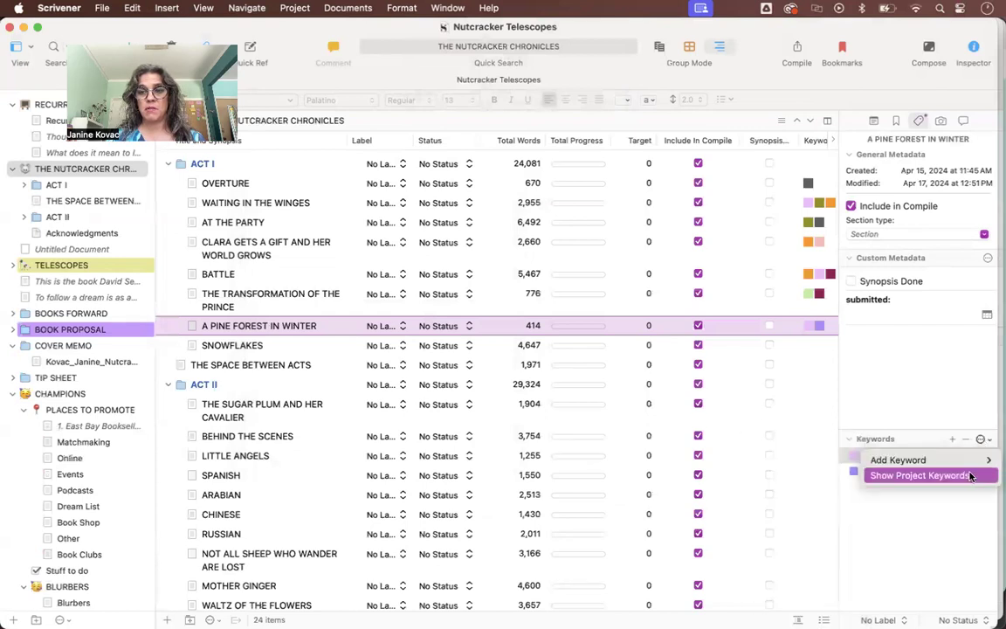
pyautogui.click(969, 476)
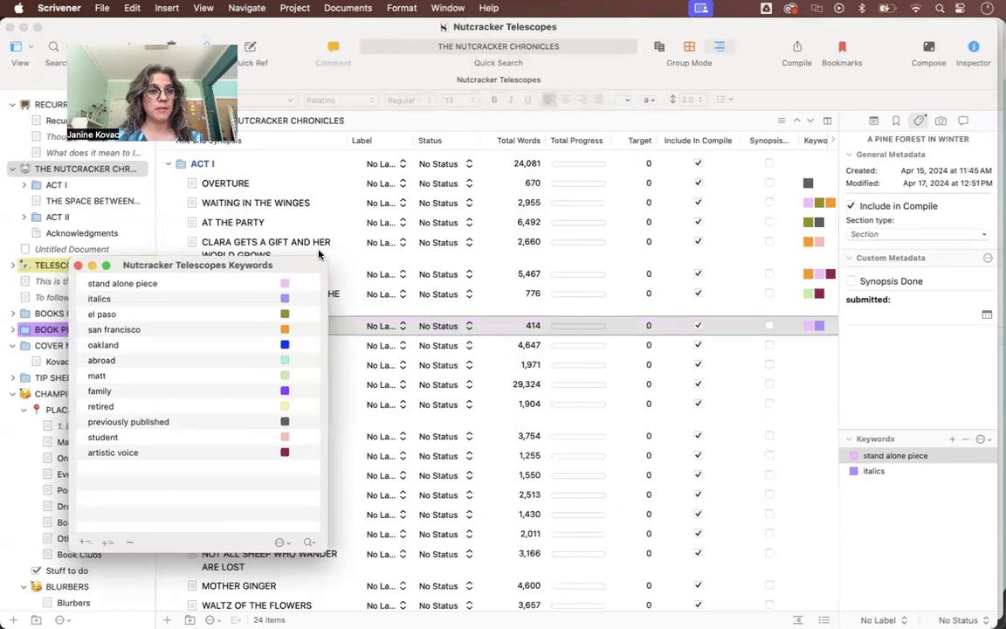
pyautogui.moveTo(306, 266); pyautogui.dragTo(372, 178)
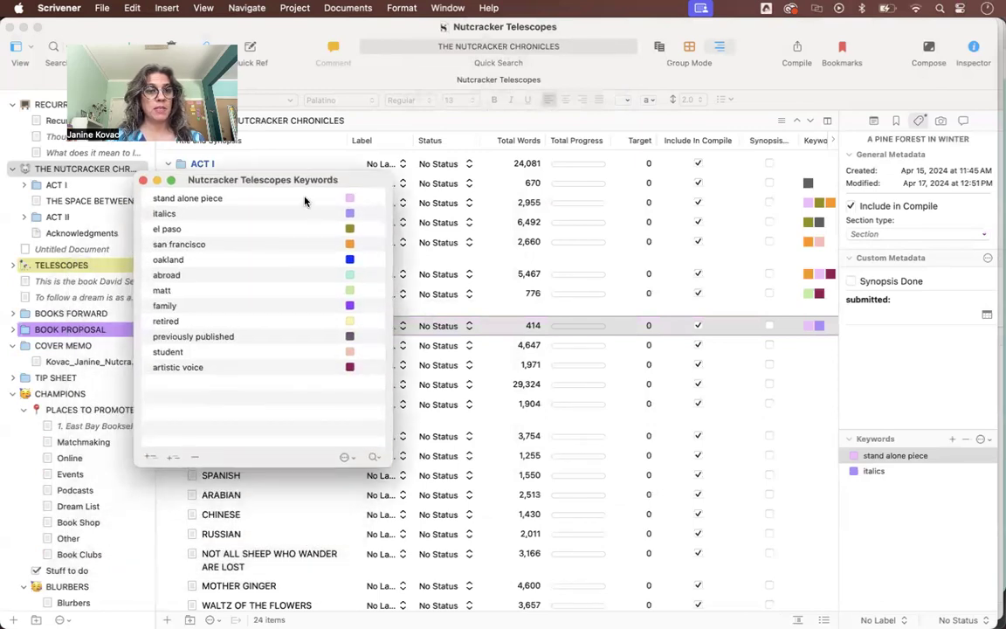
# Step: Rename the project keyword italics to ballet description
pyautogui.doubleClick(162, 216)
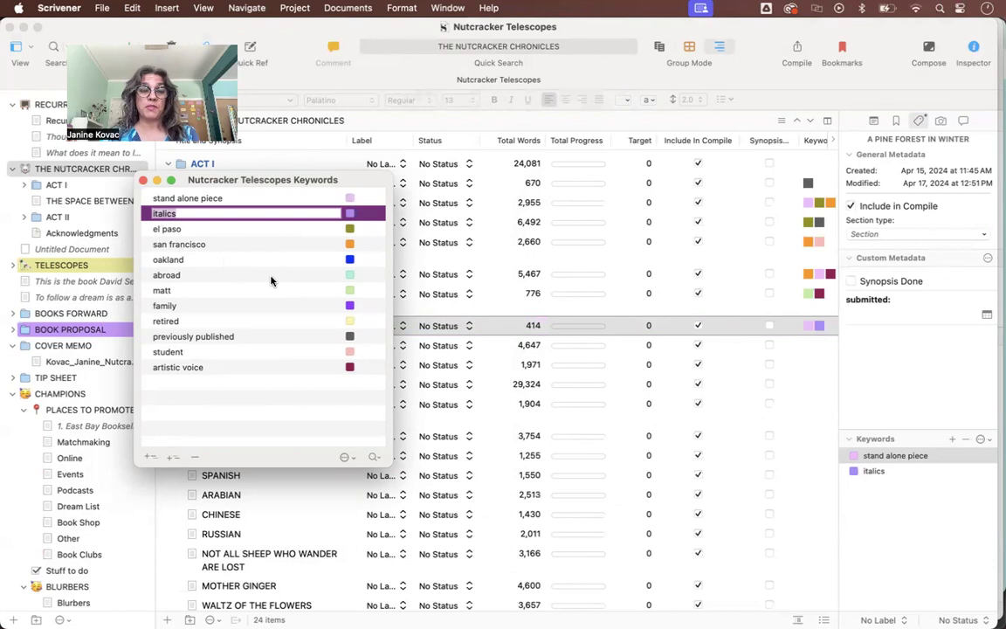
pyautogui.write('bal')
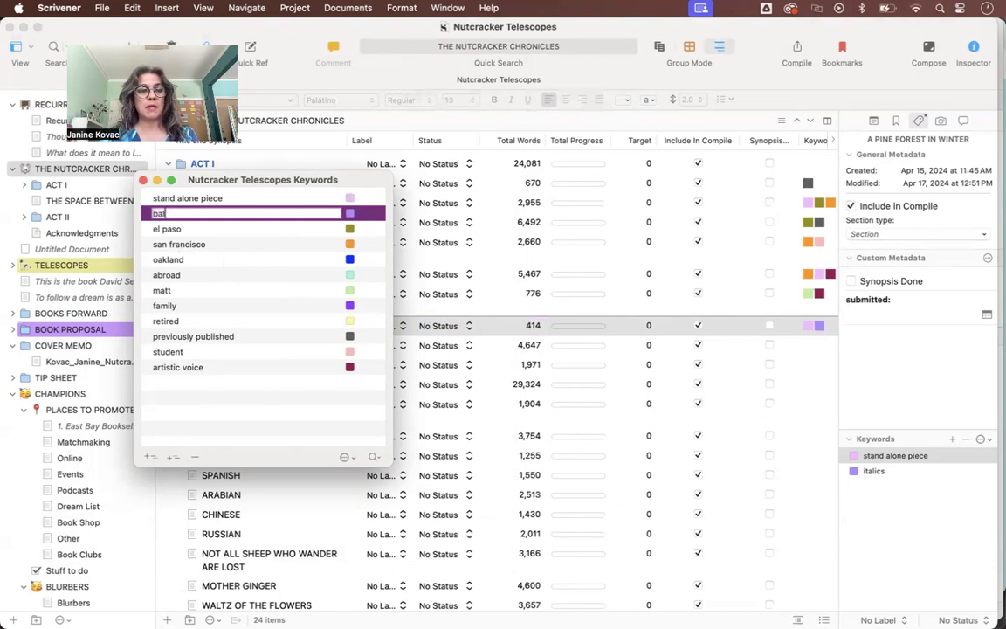
pyautogui.write('let de')
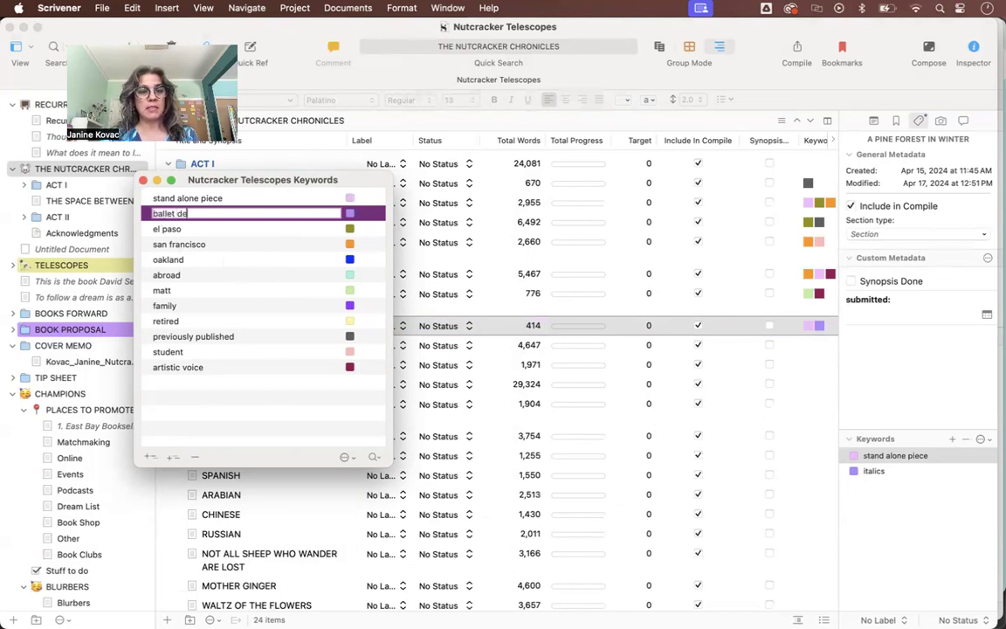
pyautogui.write('scription')
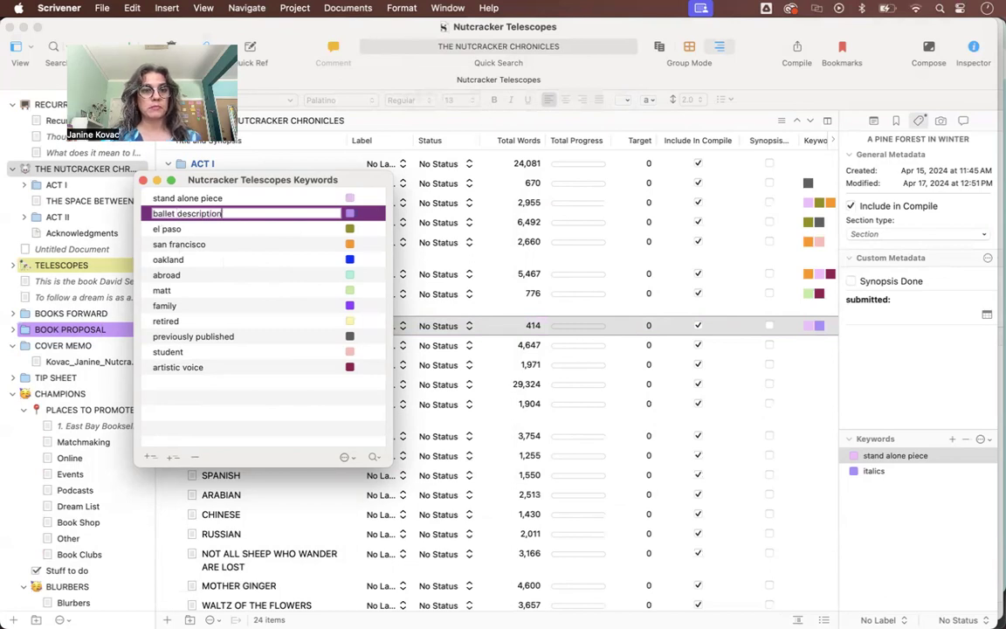
pyautogui.press('Return')
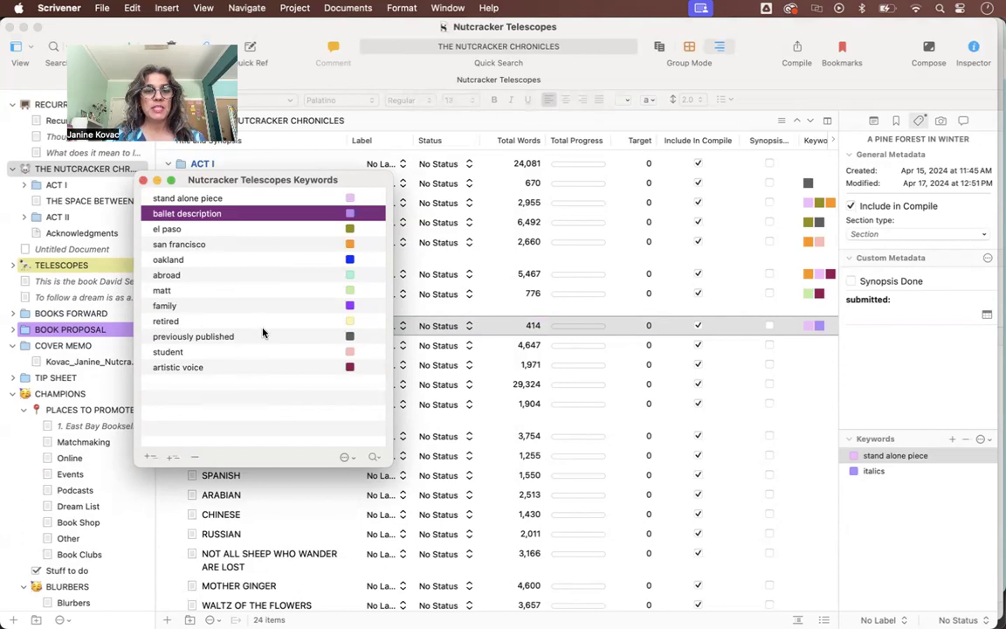
# Step: Recolour the family project keyword with the Spring green pencil and close the project keywords window
pyautogui.click(350, 306)
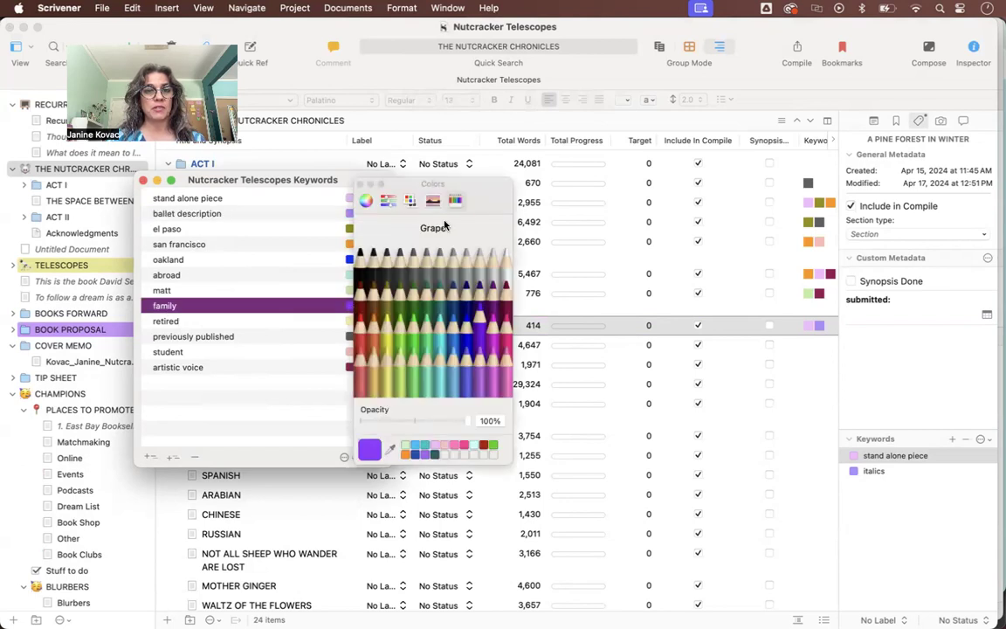
pyautogui.moveTo(482, 194); pyautogui.dragTo(554, 183)
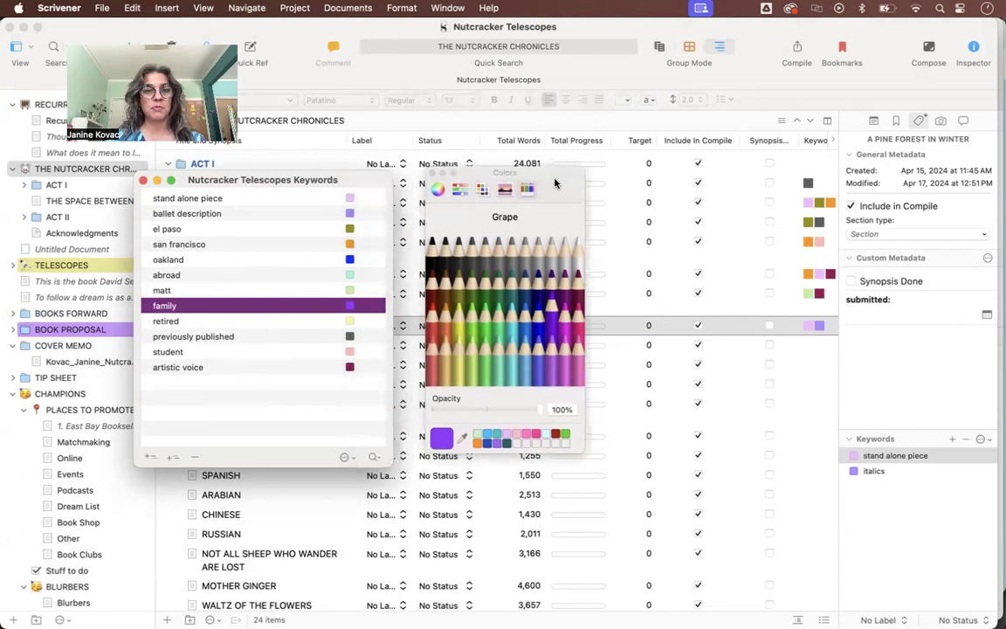
pyautogui.click(487, 325)
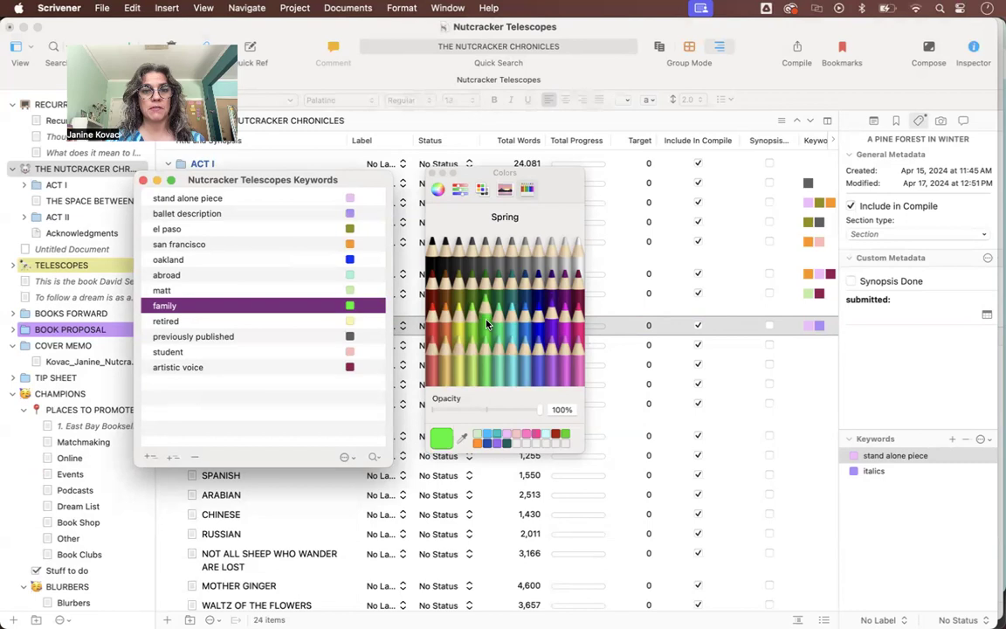
pyautogui.click(430, 175)
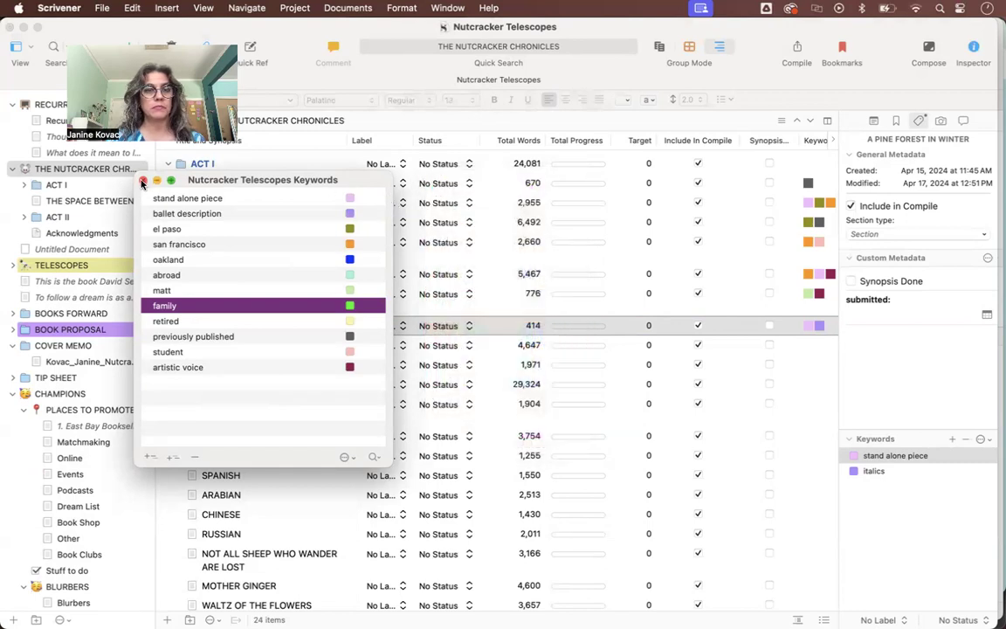
pyautogui.click(142, 182)
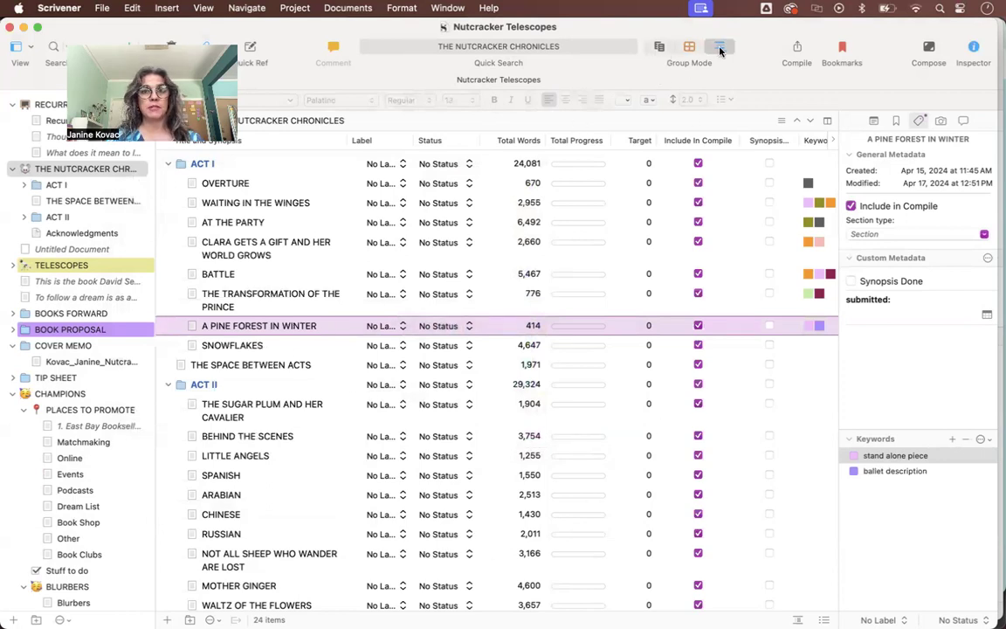
# Step: View THE NUTCRACKER CHRONICLES as continuous text and on the corkboard, and return to the outliner
pyautogui.click(658, 51)
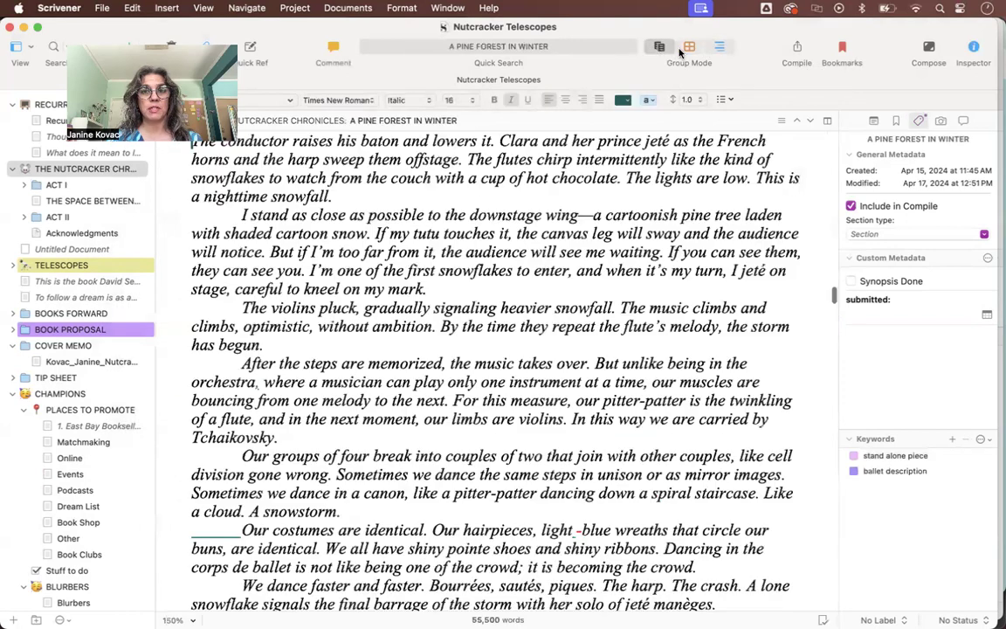
pyautogui.click(690, 50)
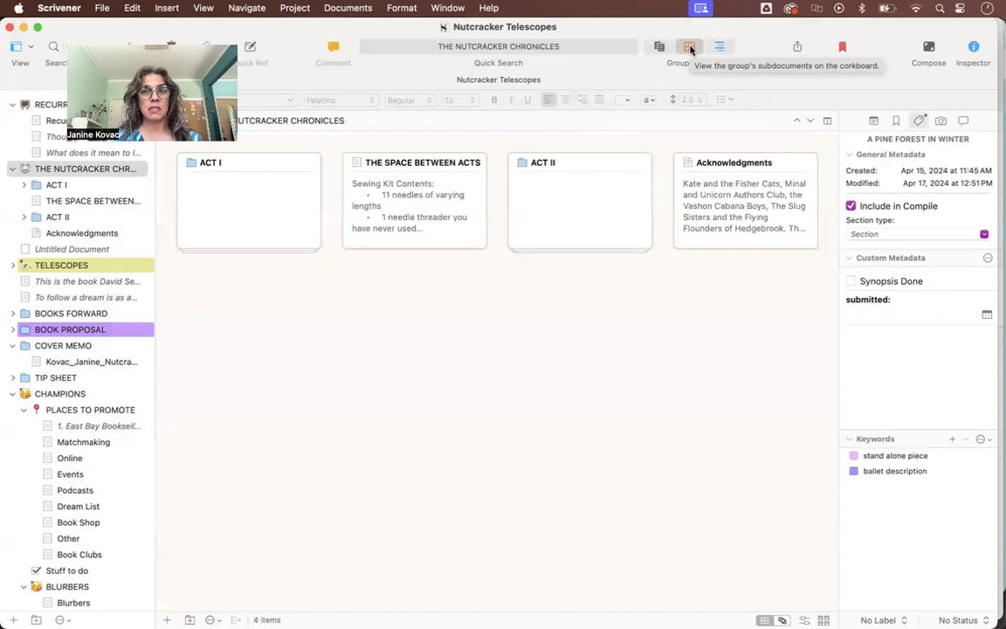
pyautogui.click(720, 47)
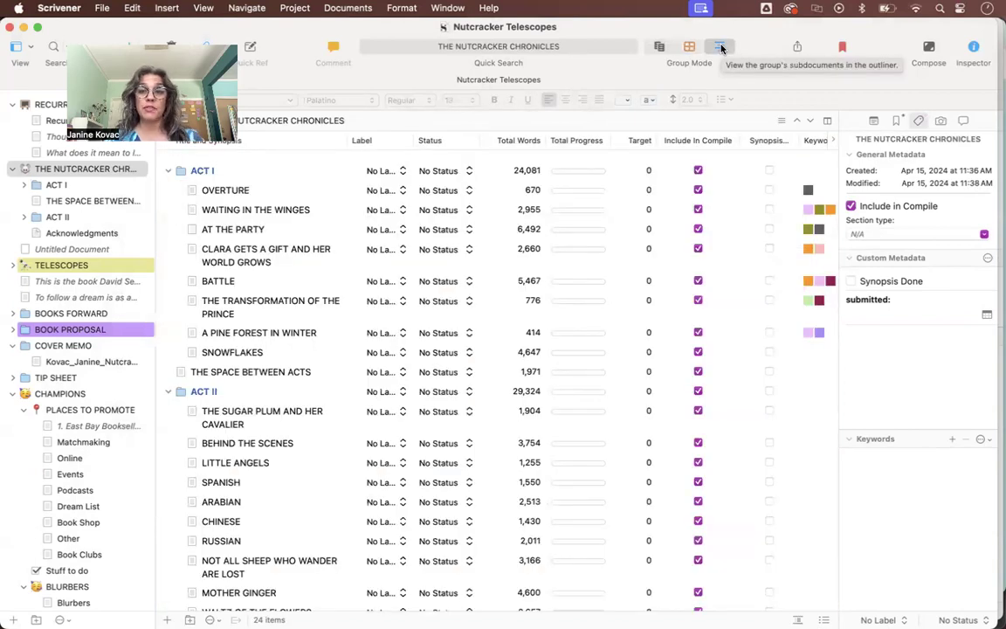
# Step: Hide the Synopsis Done and Total Progress columns in the outliner and widen the Keywords column
pyautogui.click(832, 143)
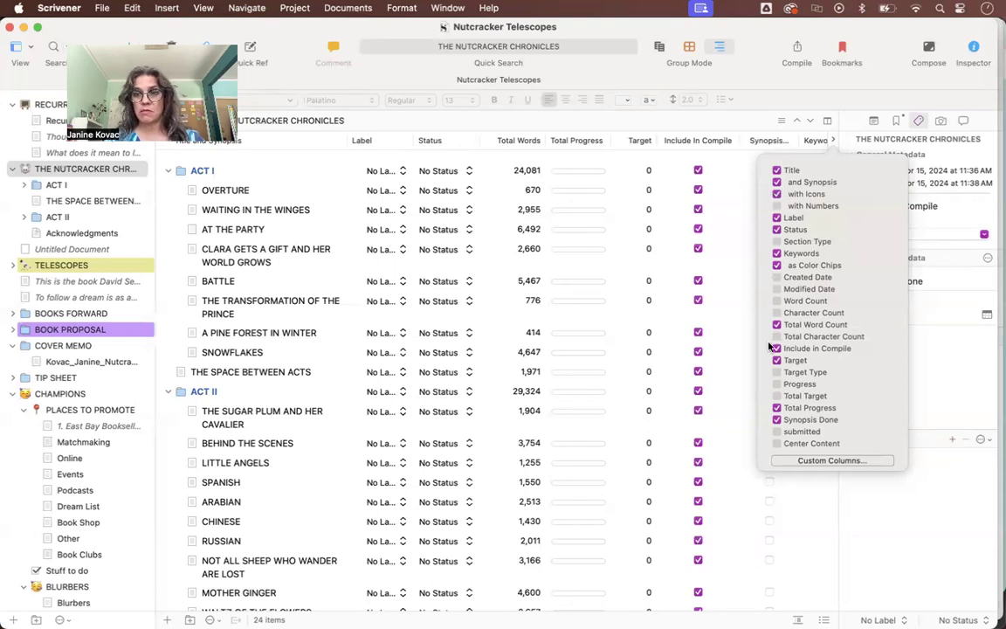
pyautogui.click(777, 419)
pyautogui.click(776, 407)
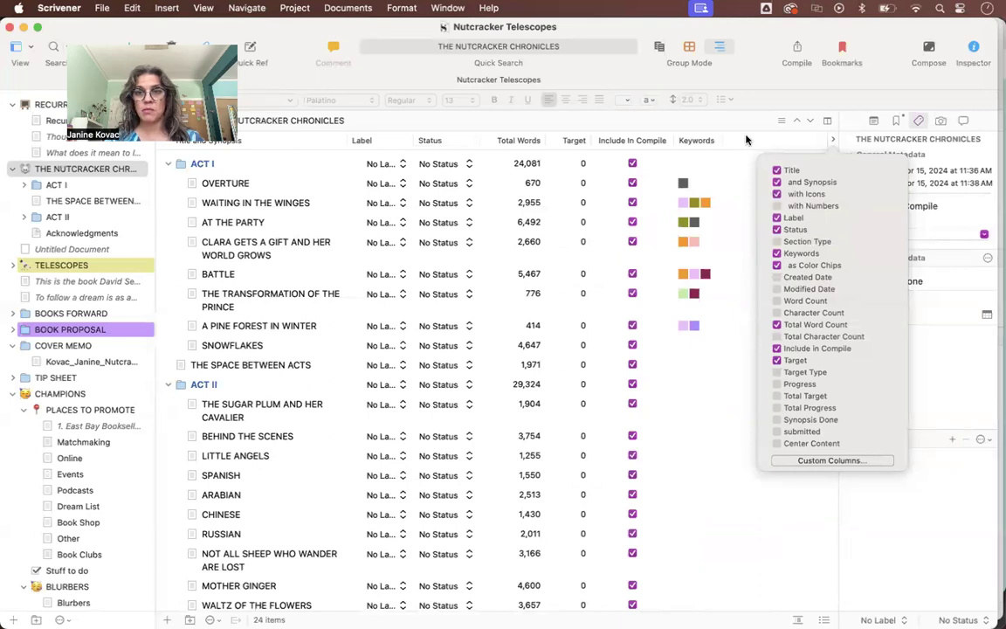
pyautogui.click(745, 139)
pyautogui.moveTo(721, 139); pyautogui.dragTo(768, 140)
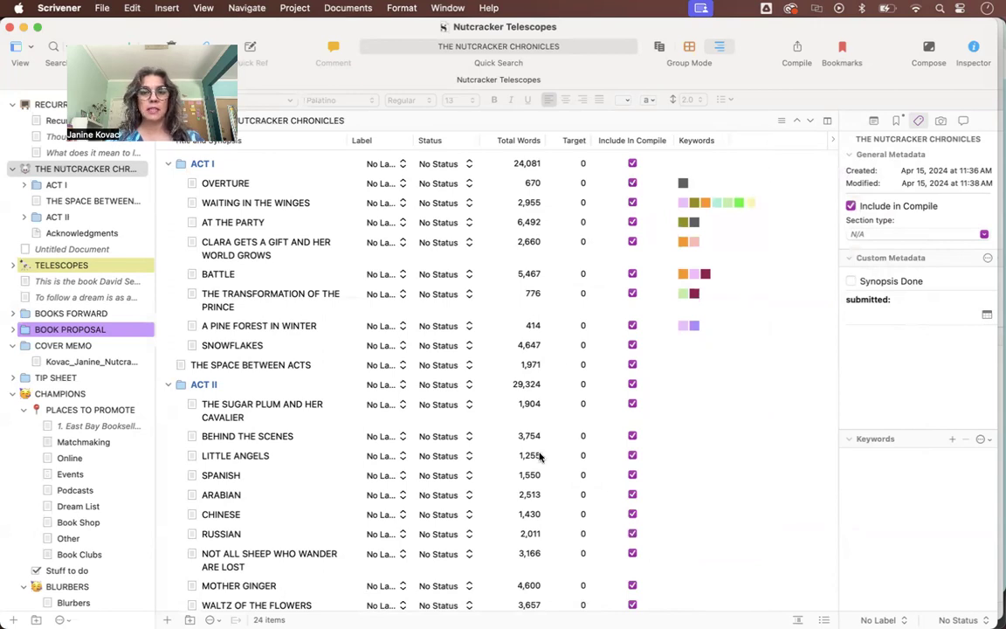
# Step: Create a new keyword named seattle on the SNOWFLAKES document
pyautogui.click(209, 350)
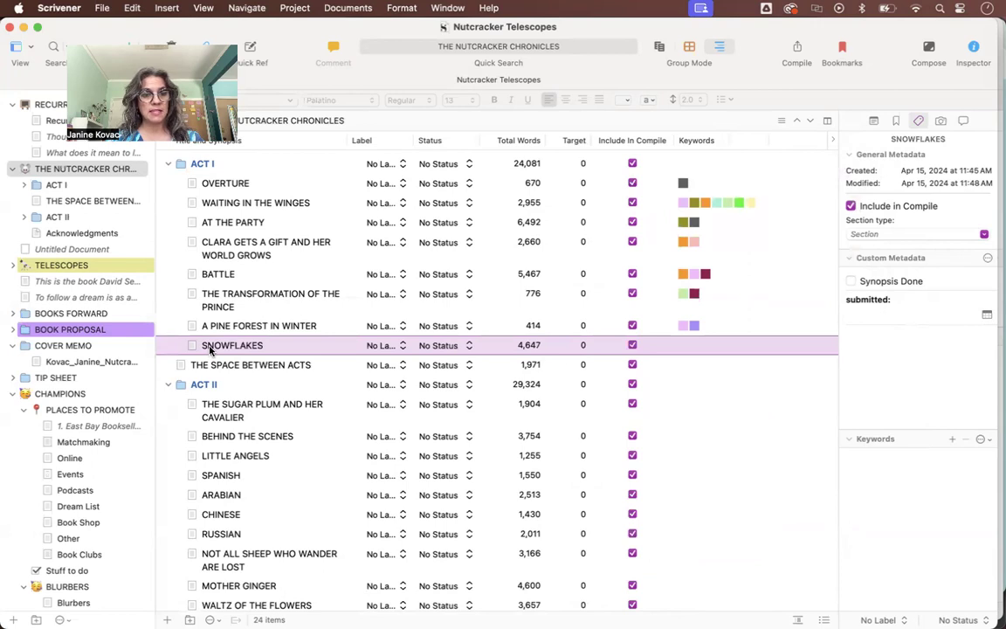
pyautogui.click(952, 440)
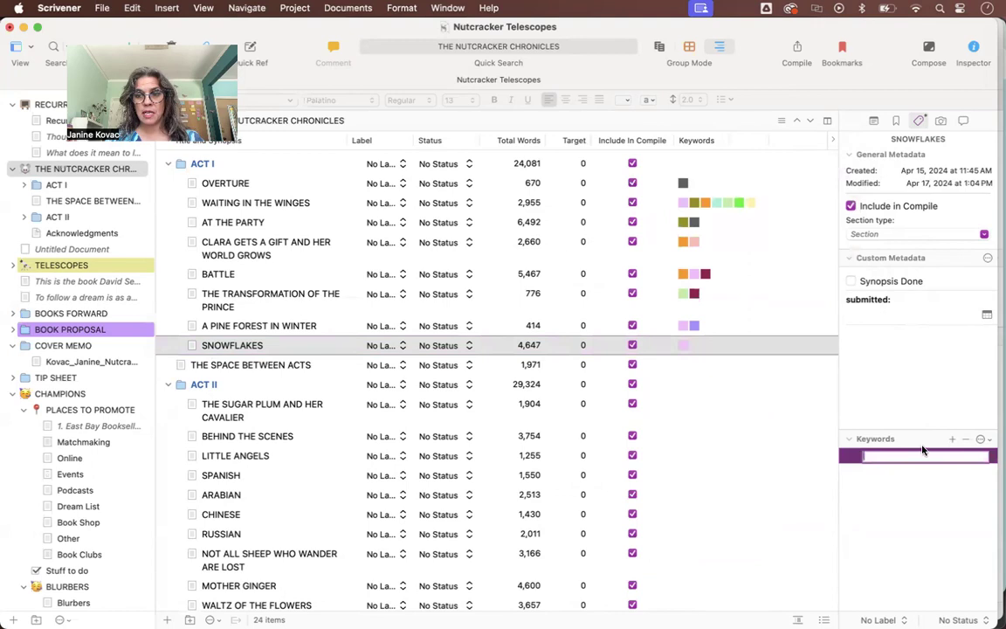
pyautogui.click(982, 440)
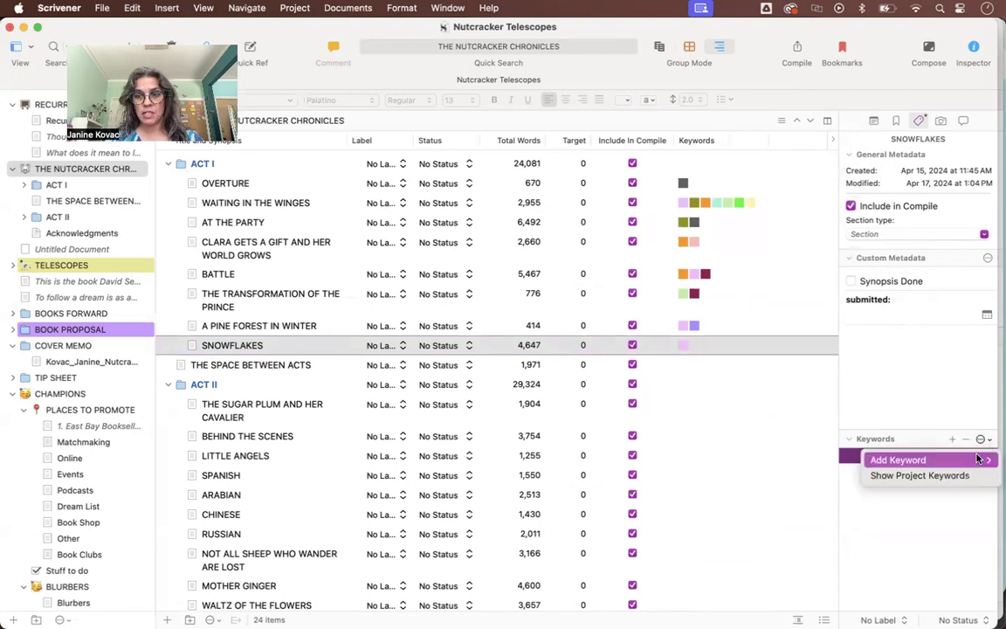
pyautogui.moveTo(979, 459)
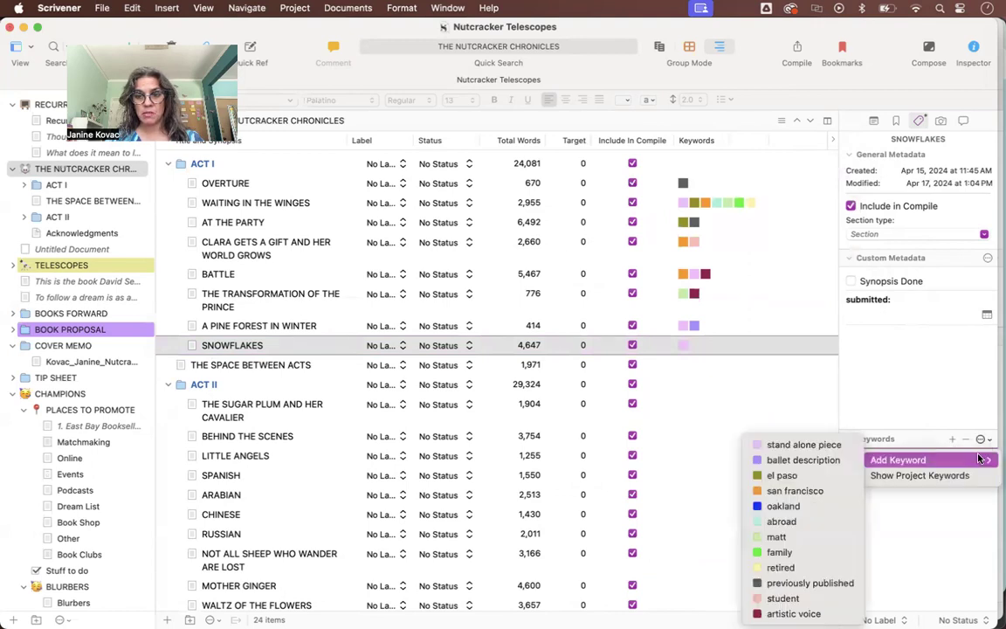
pyautogui.click(838, 464)
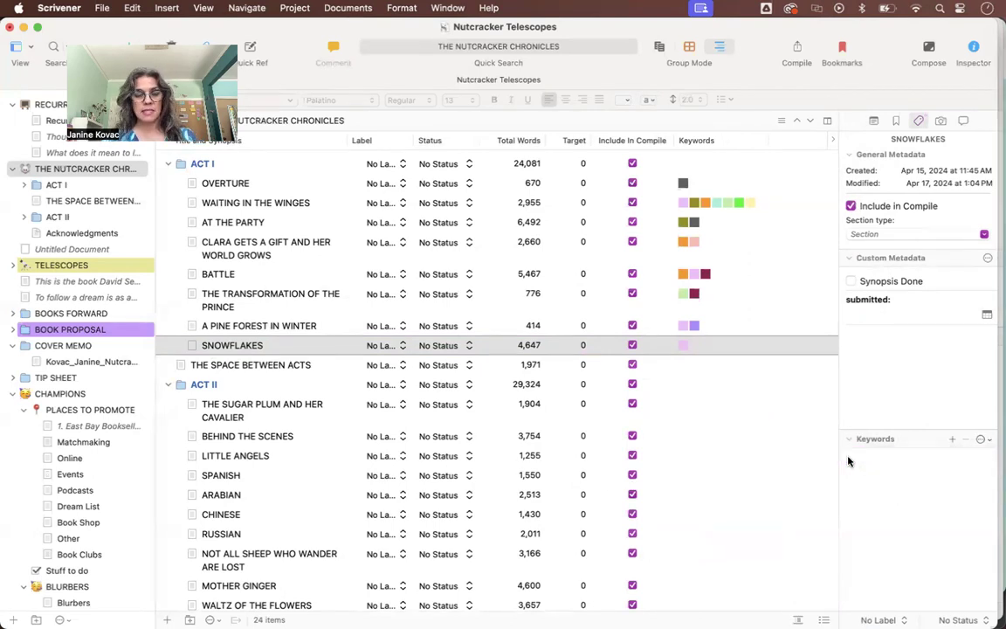
pyautogui.click(952, 439)
pyautogui.write('seattle')
pyautogui.press('Return')
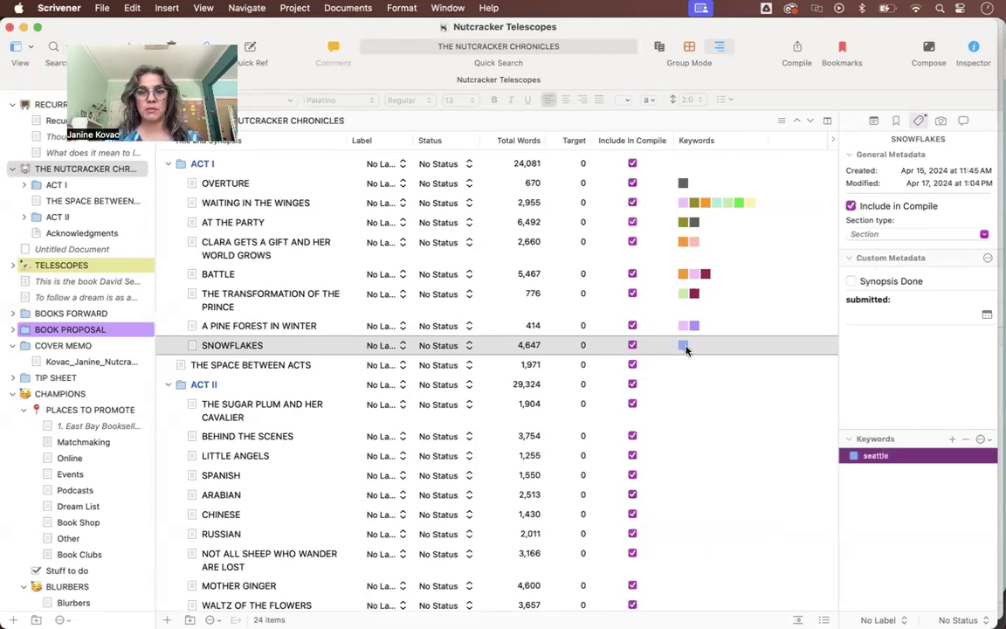
# Step: Assign the existing san francisco keyword to THE SPACE BETWEEN ACTS
pyautogui.click(305, 366)
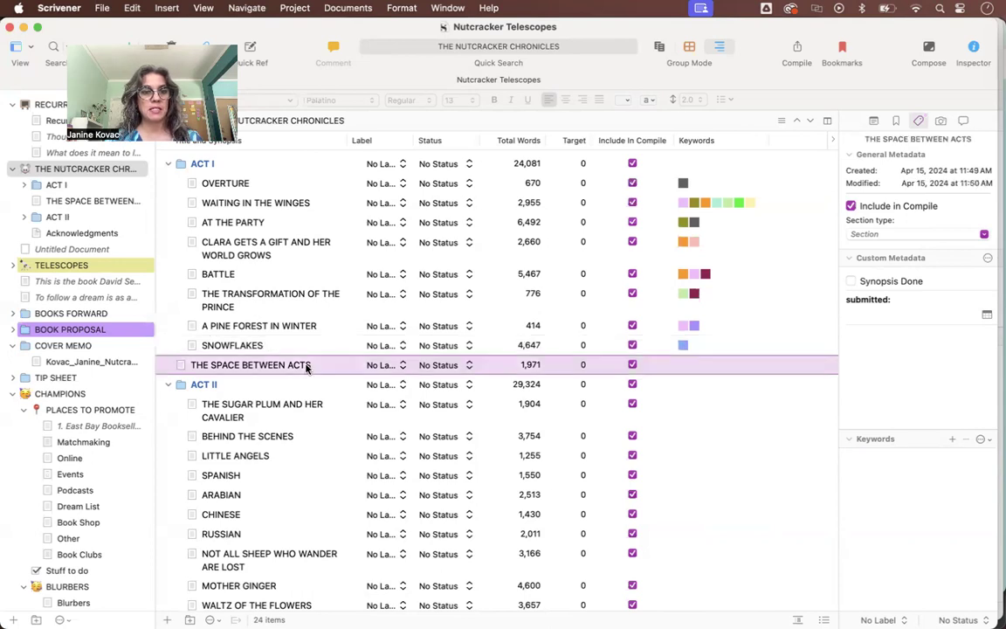
pyautogui.click(982, 440)
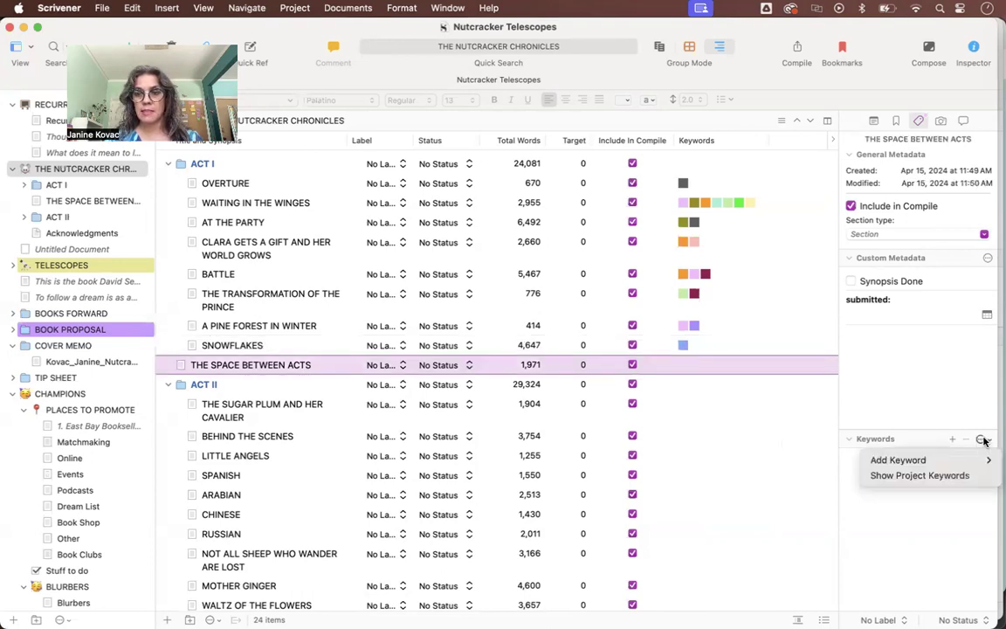
pyautogui.moveTo(976, 461)
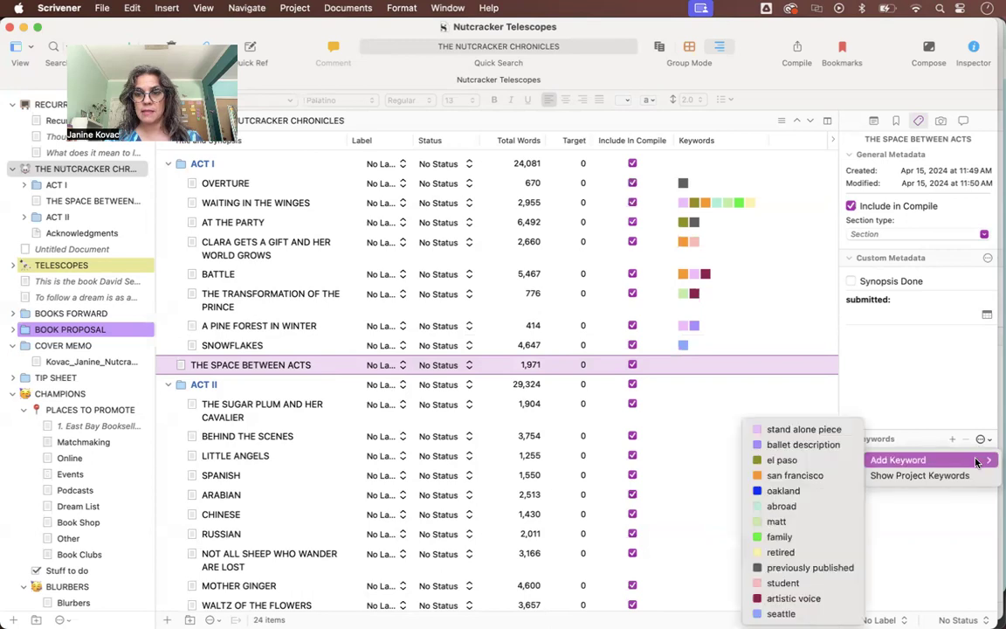
pyautogui.click(801, 476)
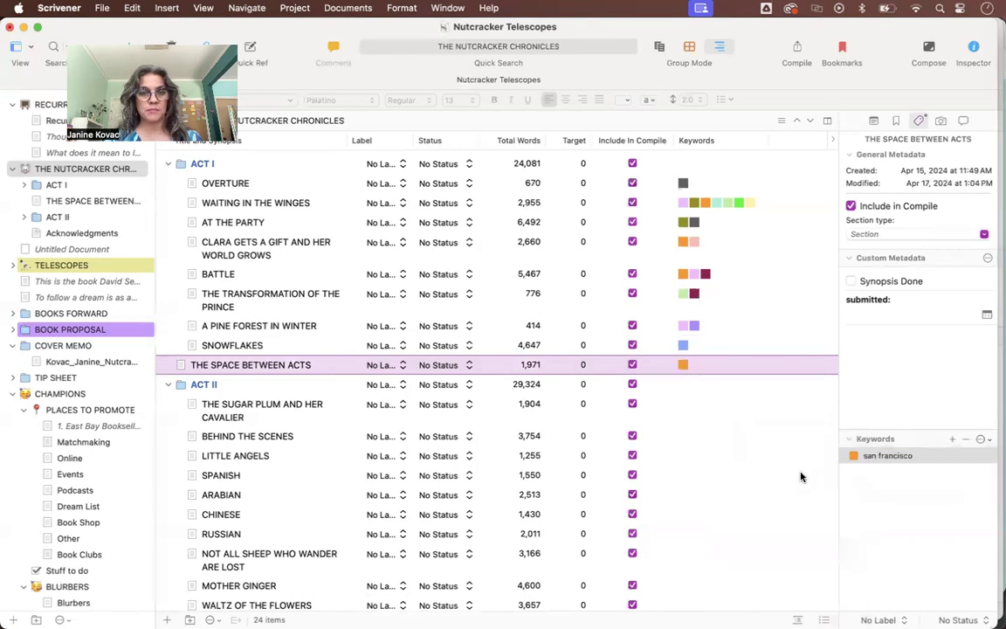
# Step: Assign the existing keywords san francisco, the light green person-name keyword and artistic voice to THE SUGAR PLUM AND HER CAVALIER
pyautogui.click(270, 407)
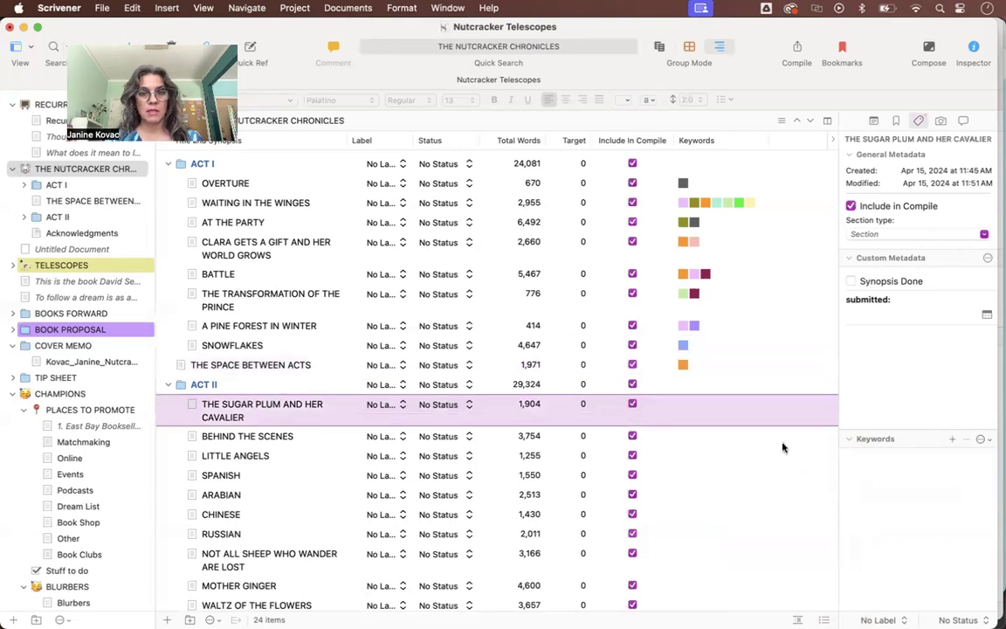
pyautogui.click(981, 440)
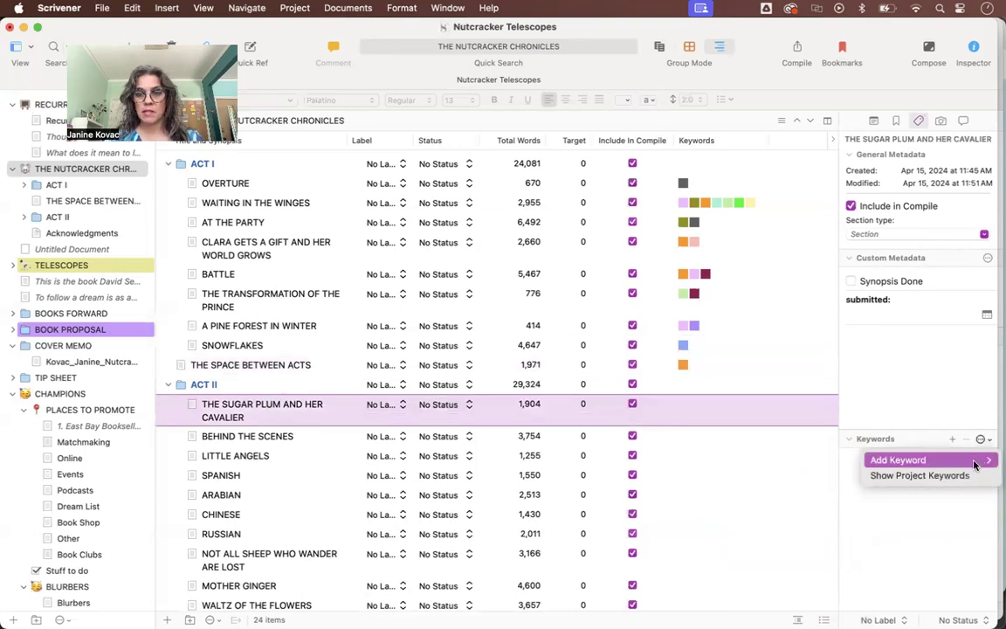
pyautogui.moveTo(895, 459)
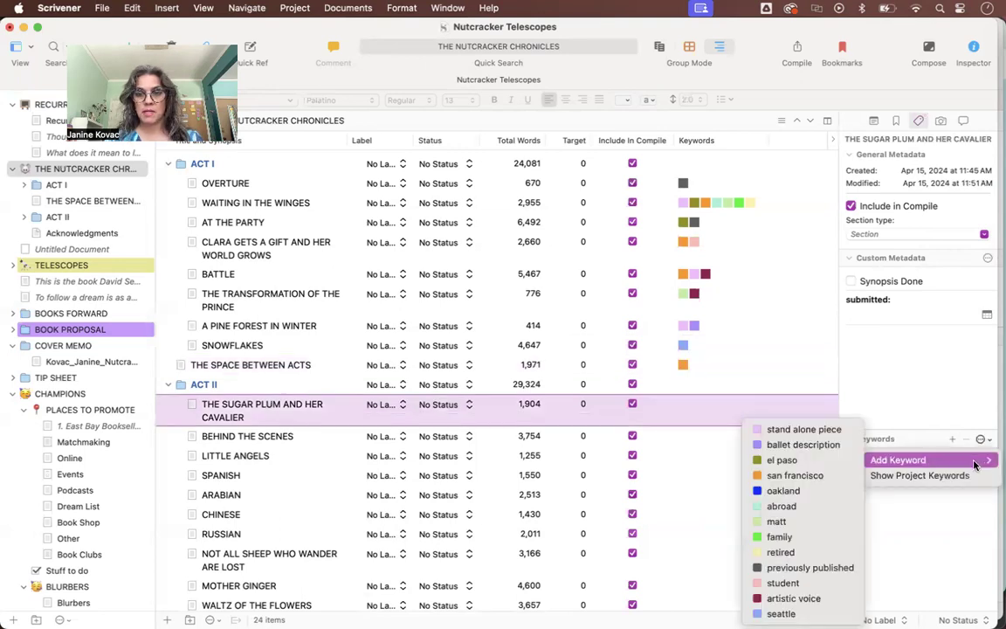
pyautogui.click(829, 479)
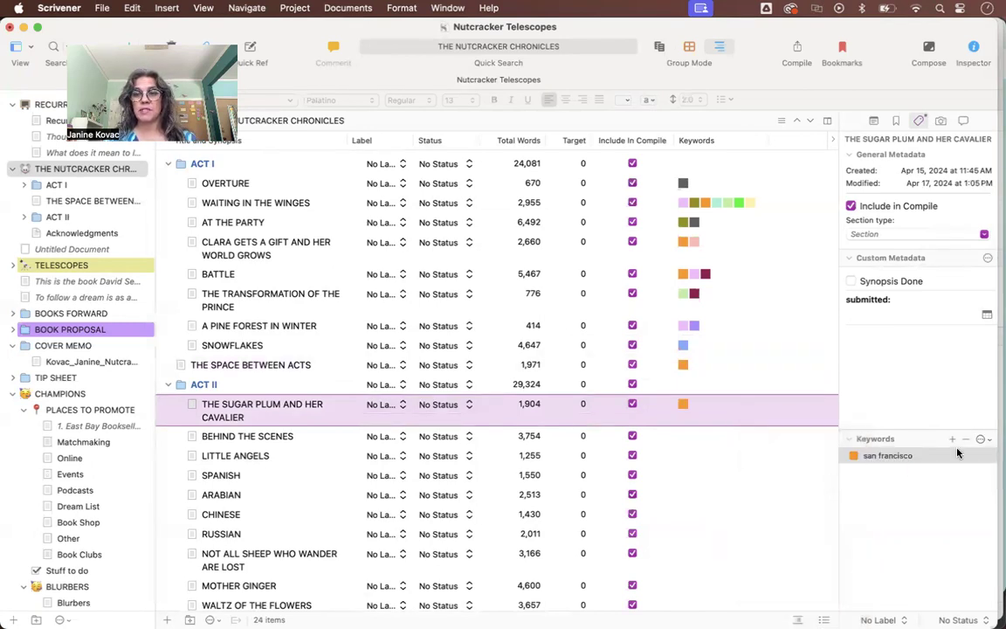
pyautogui.click(981, 440)
pyautogui.moveTo(970, 459)
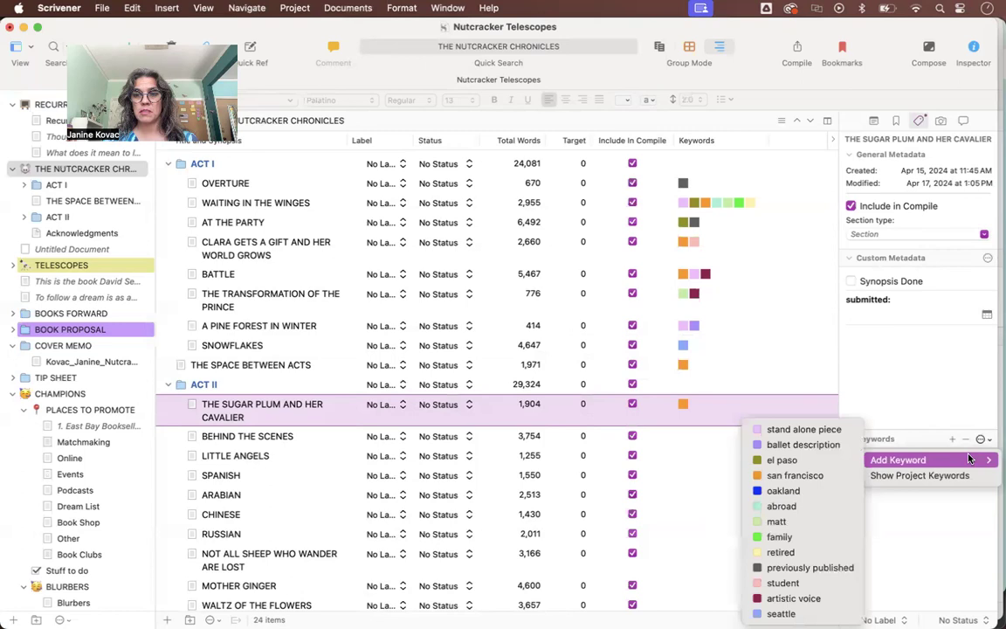
pyautogui.click(796, 526)
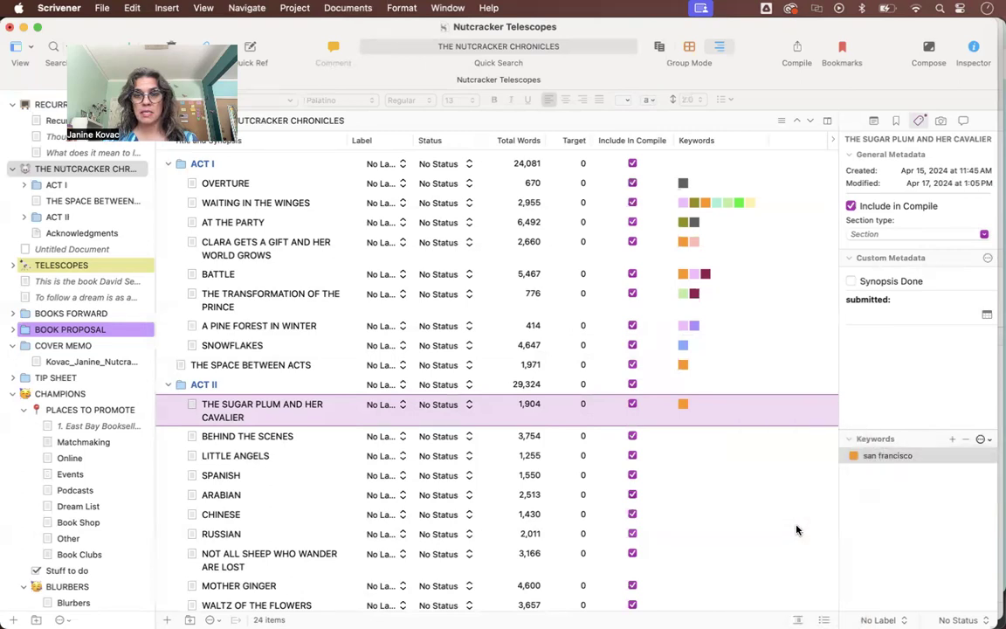
pyautogui.click(981, 439)
pyautogui.moveTo(899, 460)
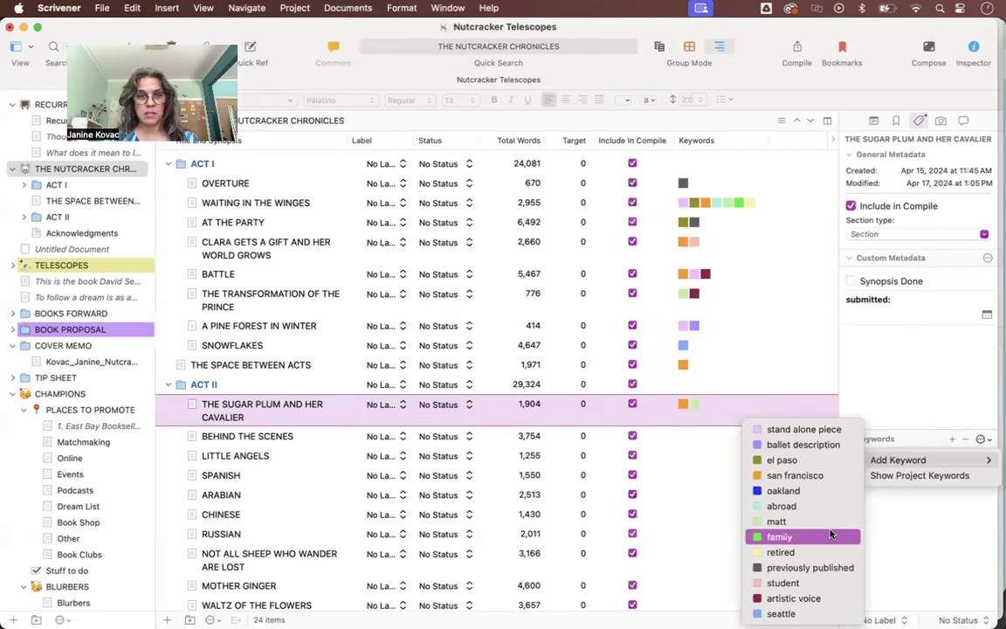
pyautogui.click(830, 598)
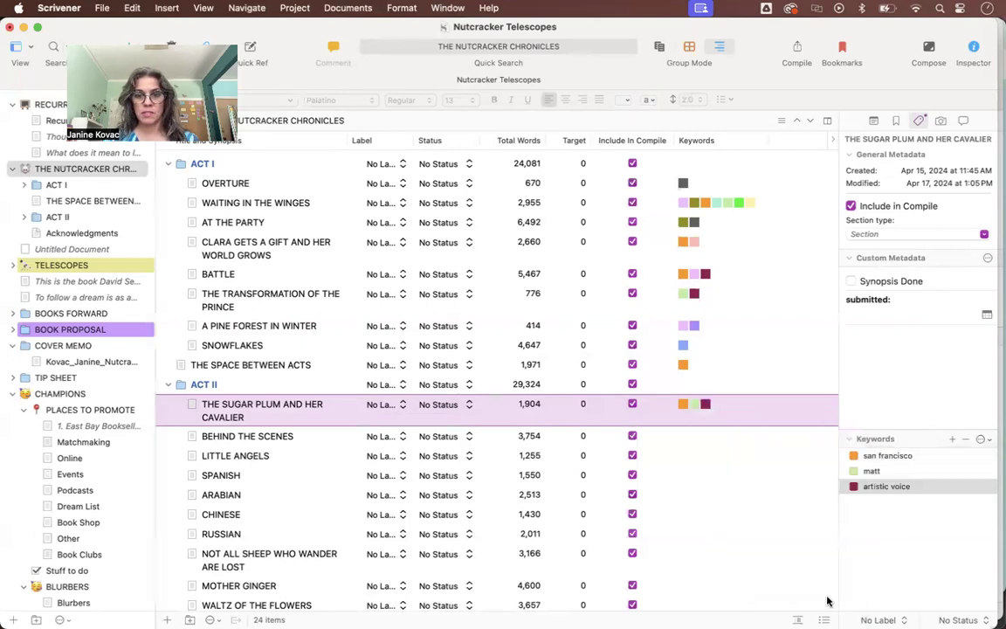
# Step: Assign the existing keywords previously published and family to the BEHIND THE SCENES document
pyautogui.click(316, 439)
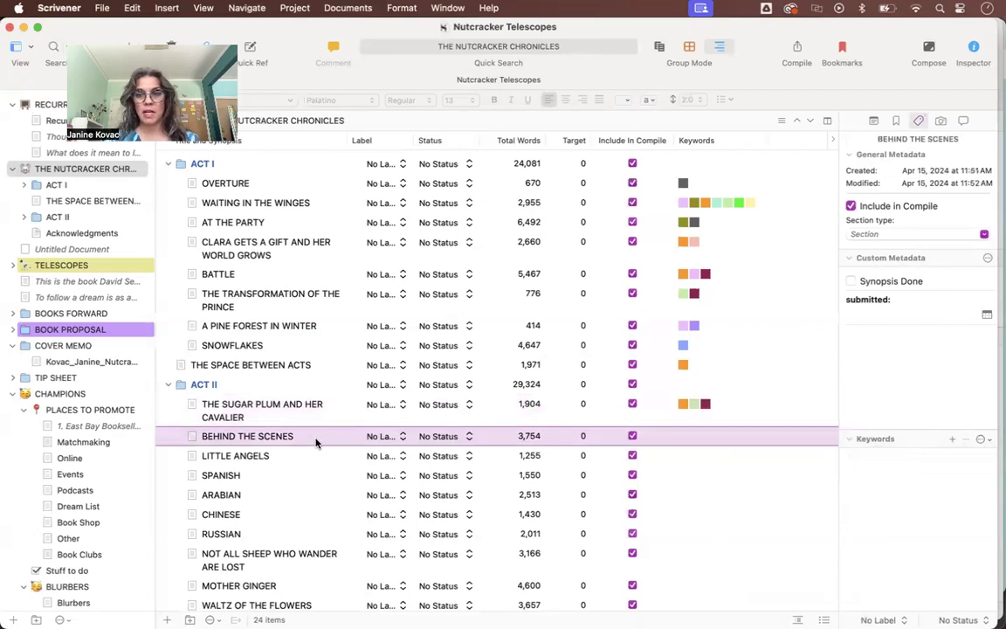
pyautogui.click(980, 440)
pyautogui.moveTo(900, 461)
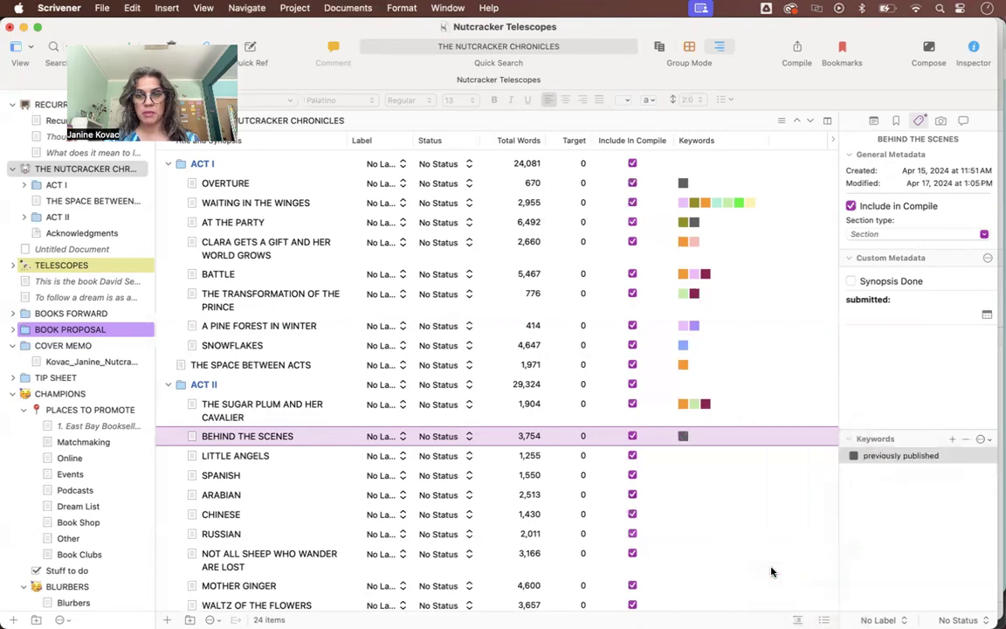
pyautogui.click(980, 438)
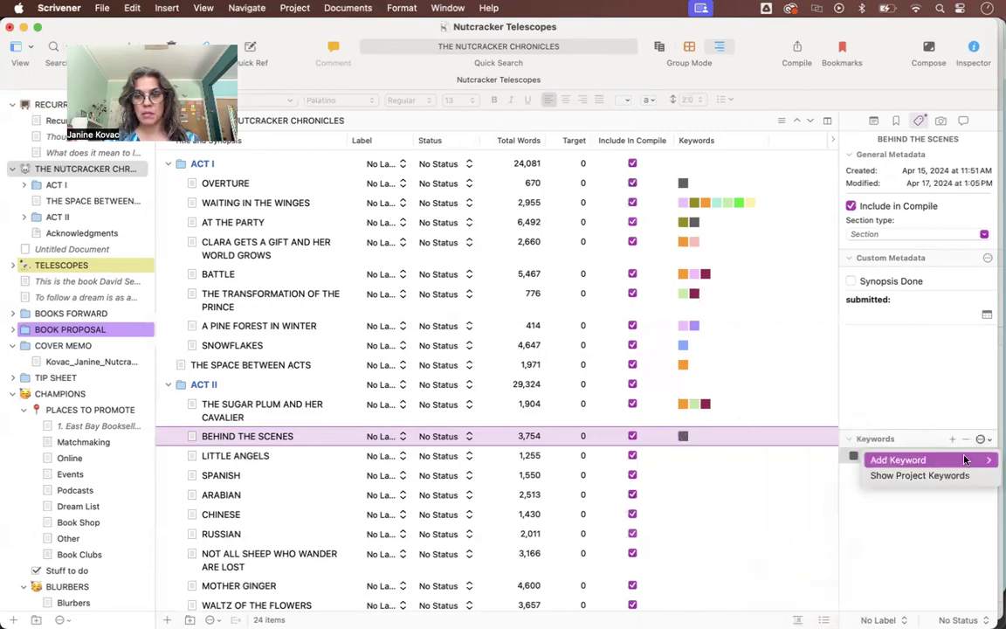
pyautogui.moveTo(960, 460)
pyautogui.click(815, 536)
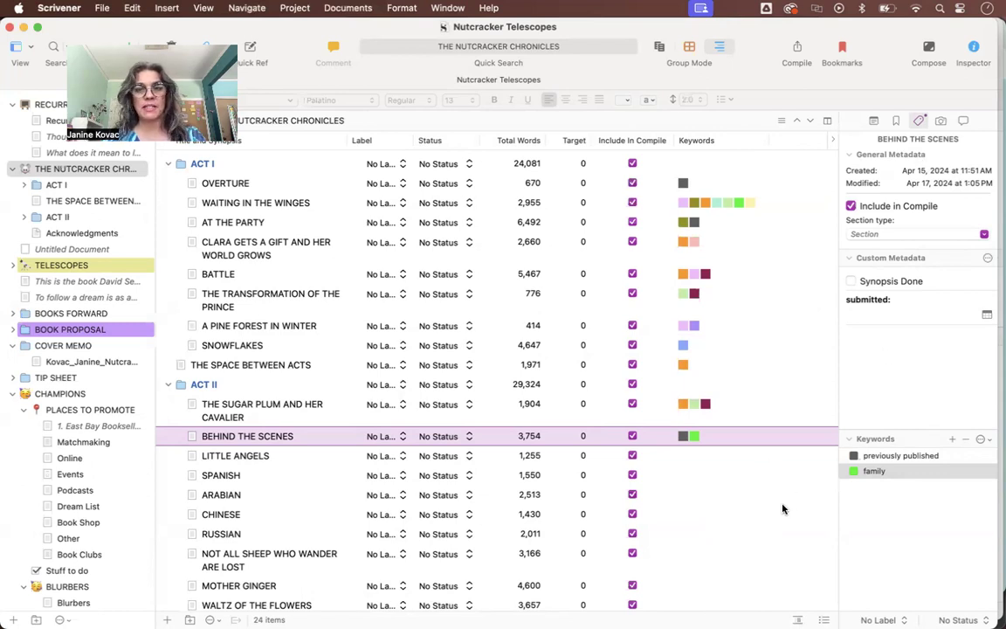
# Step: Turn off the color chips display for the outliner's Keywords column so that keywords are listed as text
pyautogui.click(831, 144)
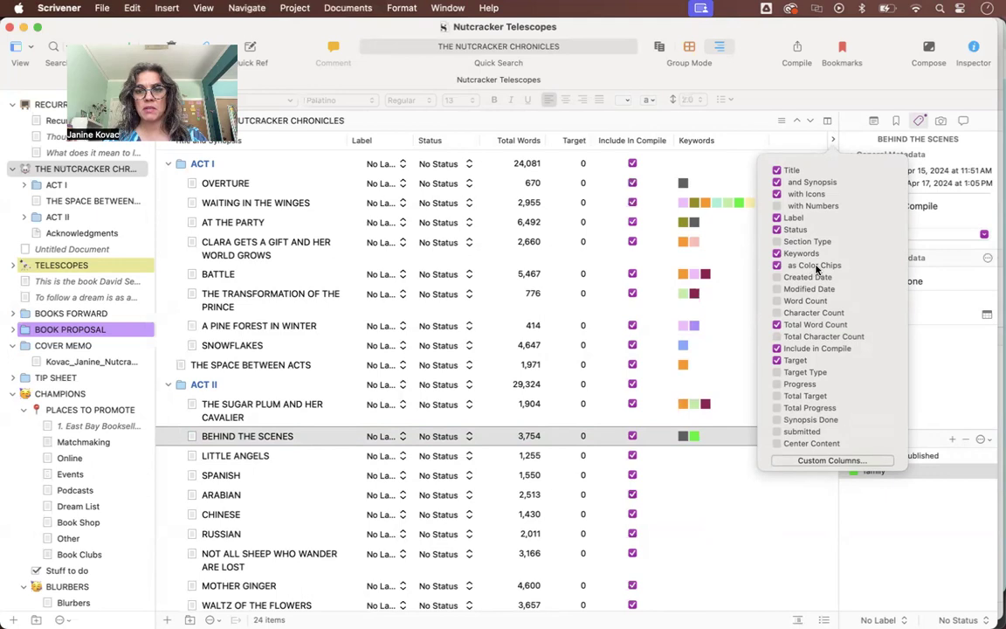
pyautogui.click(777, 266)
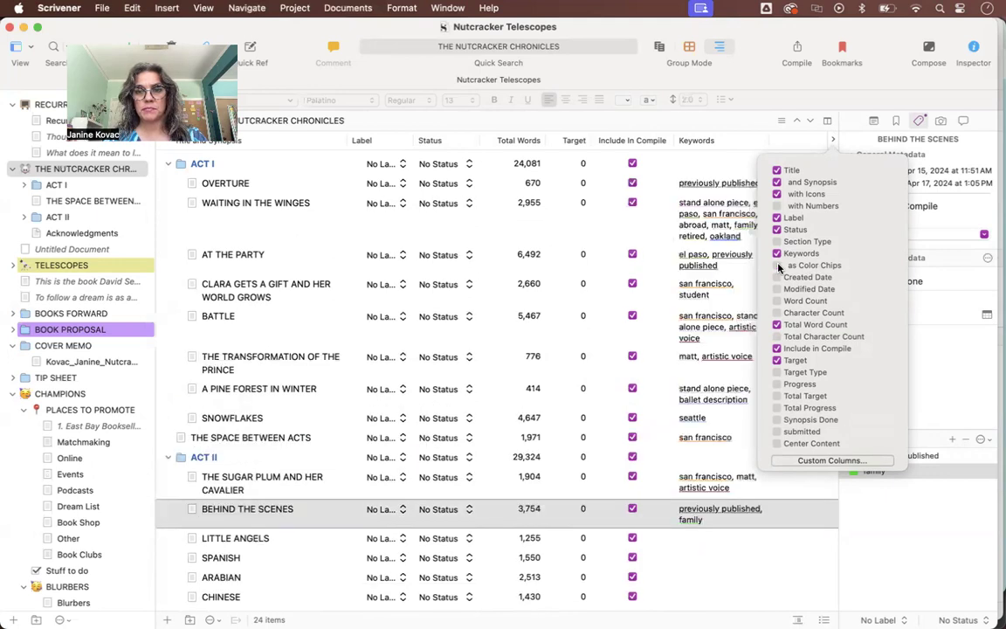
# Step: Close the outliner's column options and review the text keywords listed for the documents in ACT I and ACT II
pyautogui.click(797, 139)
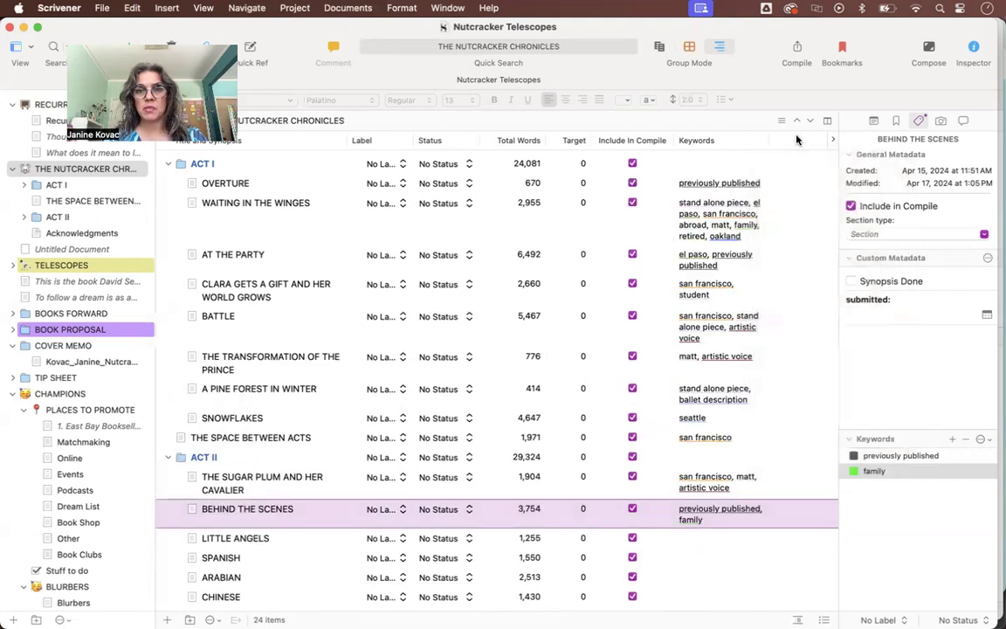
pyautogui.scroll(-2, 785, 456)
pyautogui.scroll(2, 785, 456)
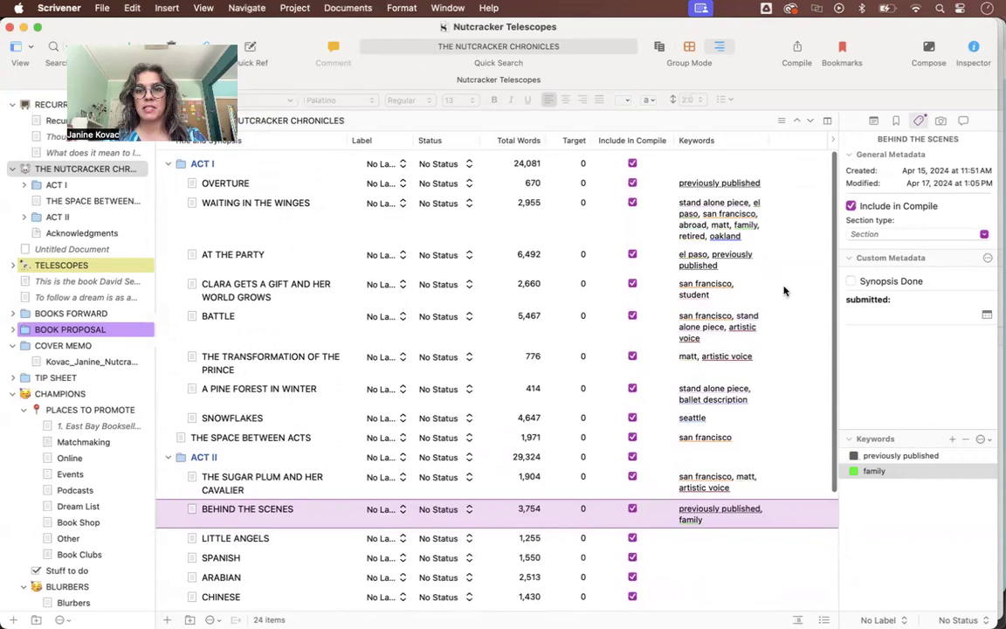
pyautogui.scroll(-3, 774, 442)
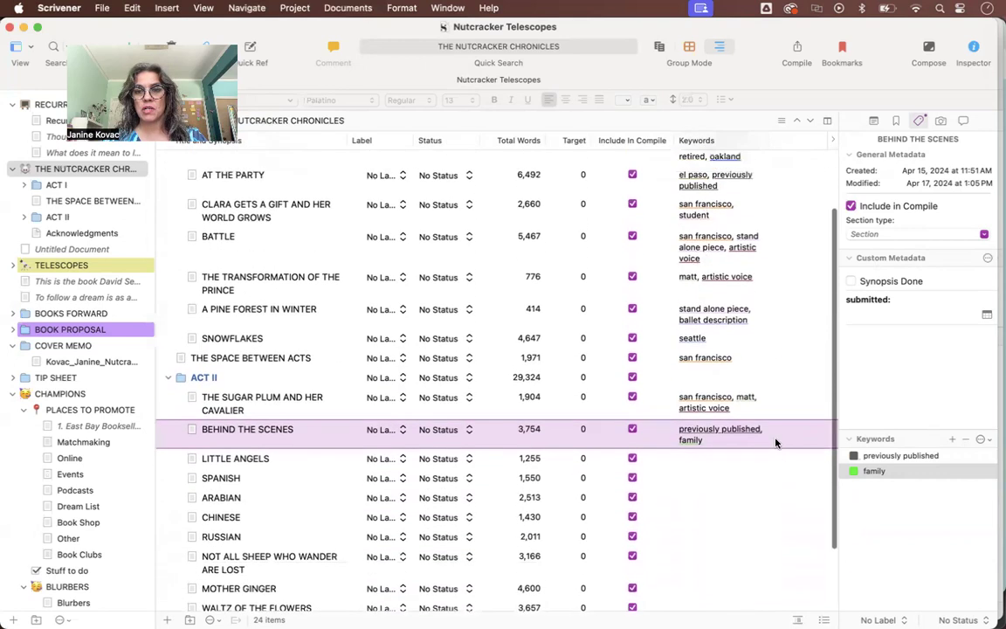
pyautogui.scroll(3, 775, 442)
pyautogui.scroll(1, 775, 443)
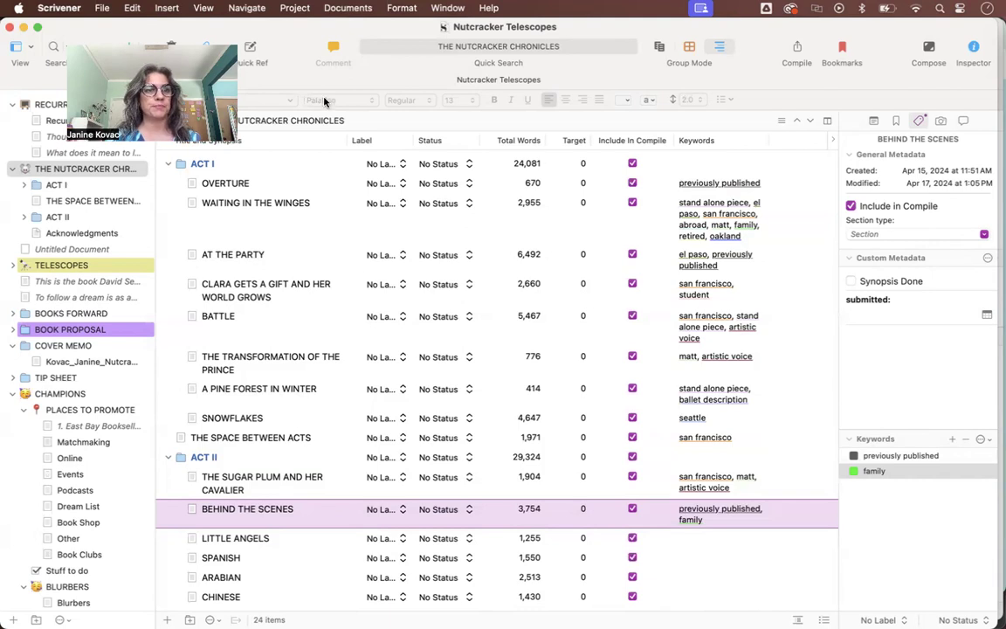
# Step: Open the project search and search the documents' keywords for "stand alone"
pyautogui.moveTo(171, 38); pyautogui.dragTo(356, 26)
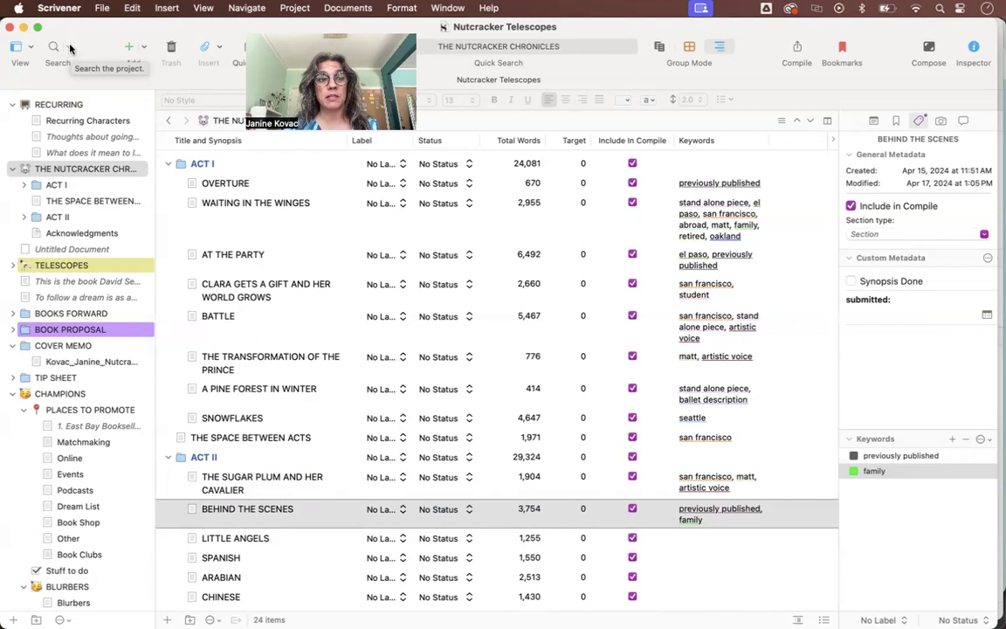
pyautogui.click(69, 49)
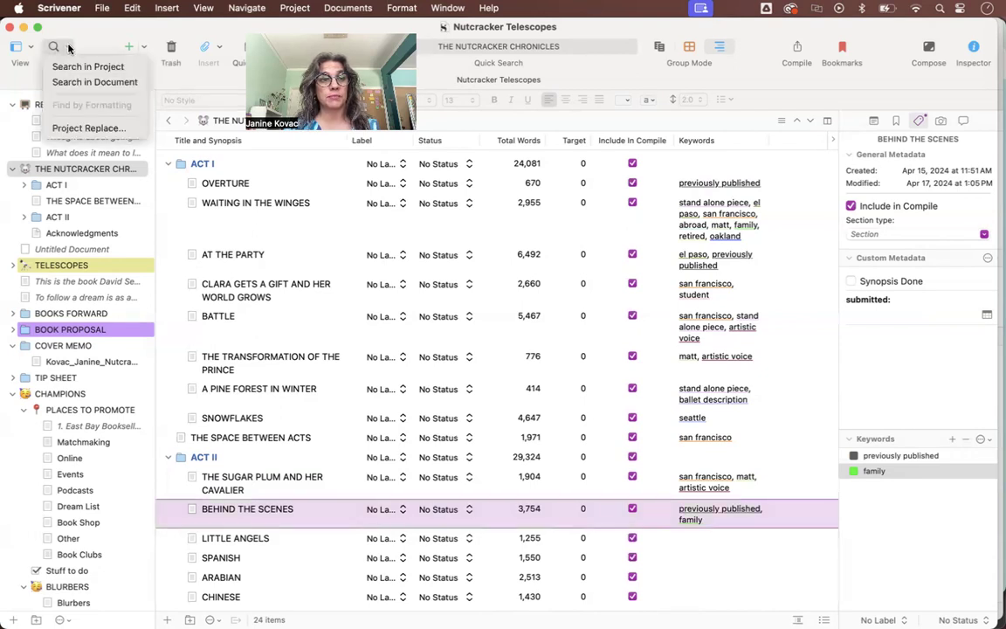
pyautogui.click(67, 67)
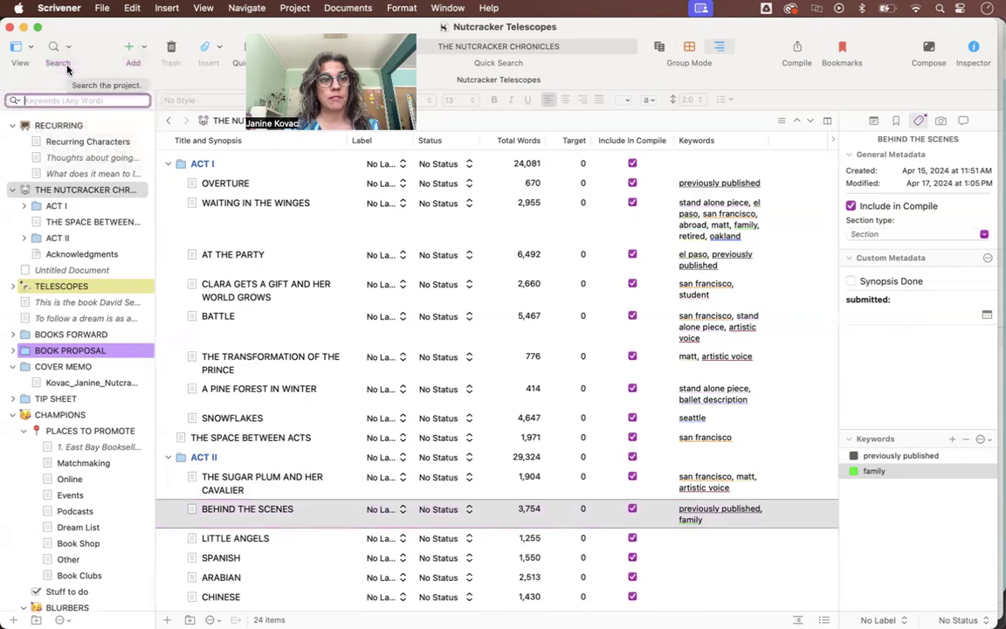
pyautogui.click(15, 101)
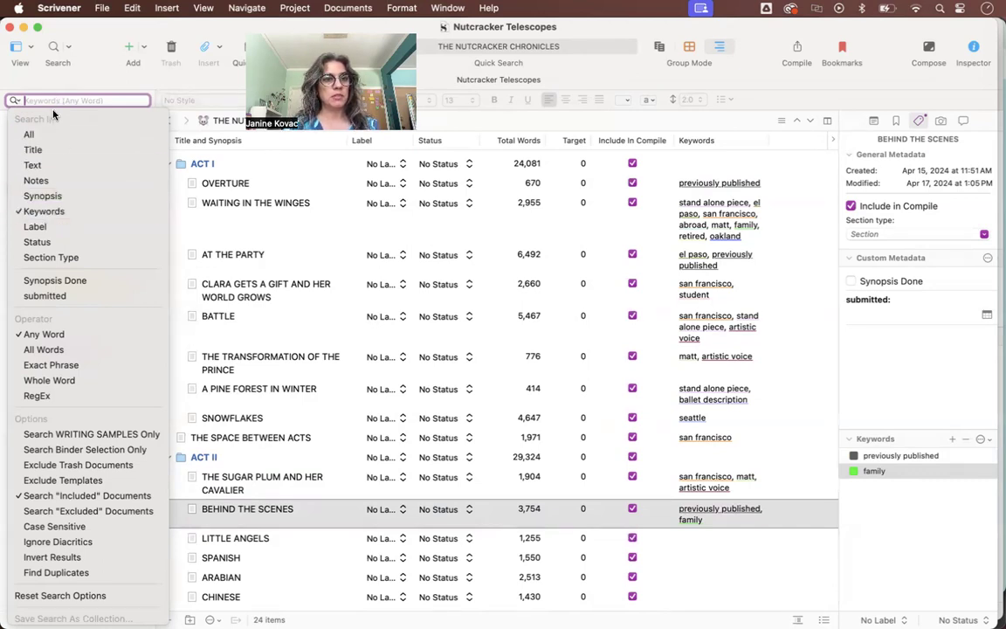
pyautogui.press('s')
pyautogui.press('t')
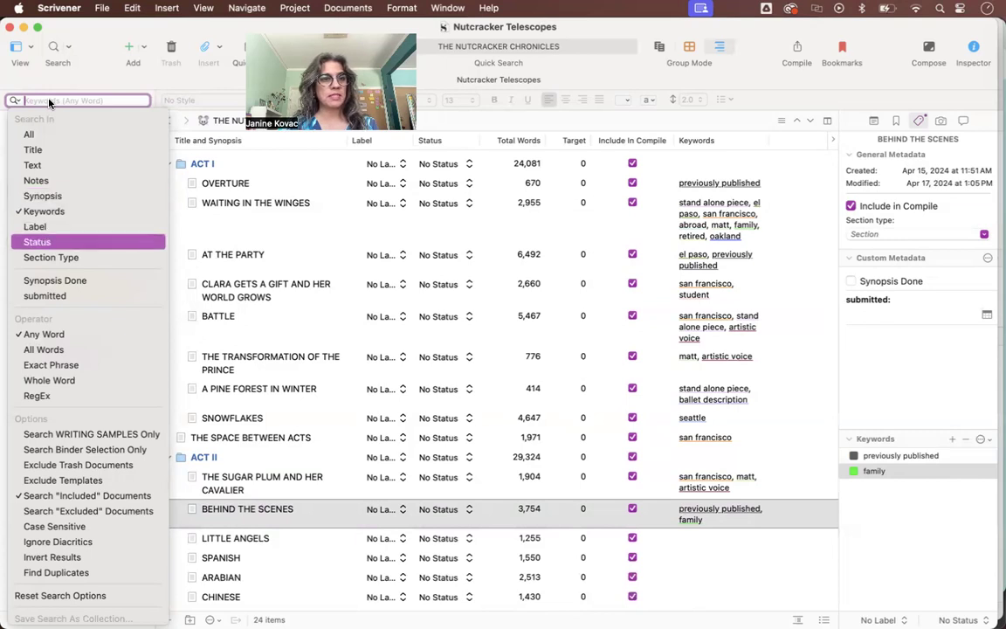
pyautogui.click(49, 99)
pyautogui.write('stand alone')
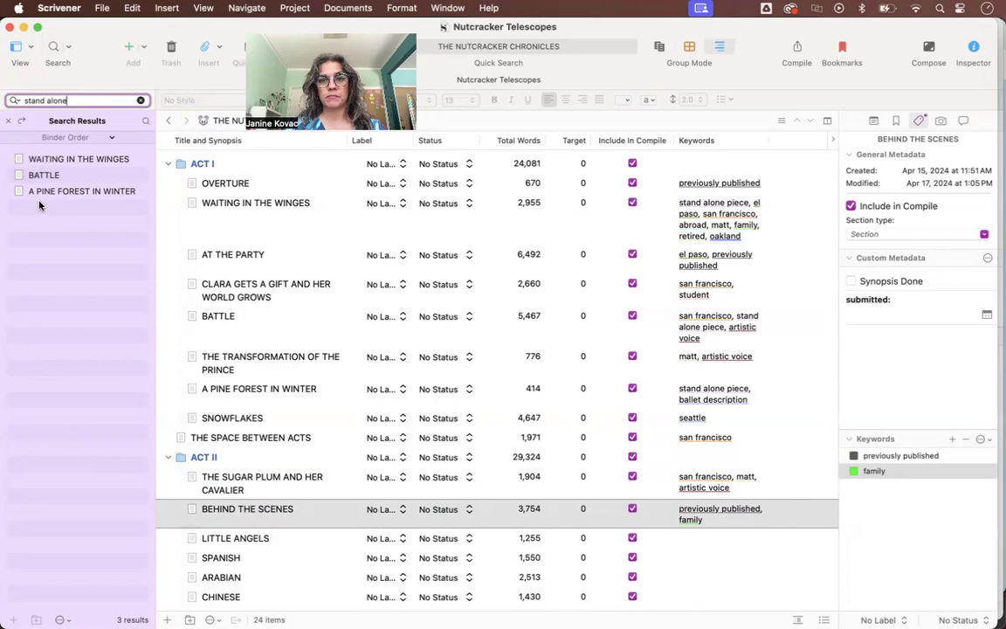
# Step: Replace the project search term with "san fran" to find documents carrying that keyword
pyautogui.press('BackSpace')
pyautogui.press('BackSpace')
pyautogui.press('BackSpace')
pyautogui.press('BackSpace')
pyautogui.press('BackSpace')
pyautogui.press('BackSpace')
pyautogui.press('BackSpace')
pyautogui.press('BackSpace')
pyautogui.press('BackSpace')
pyautogui.press('BackSpace')
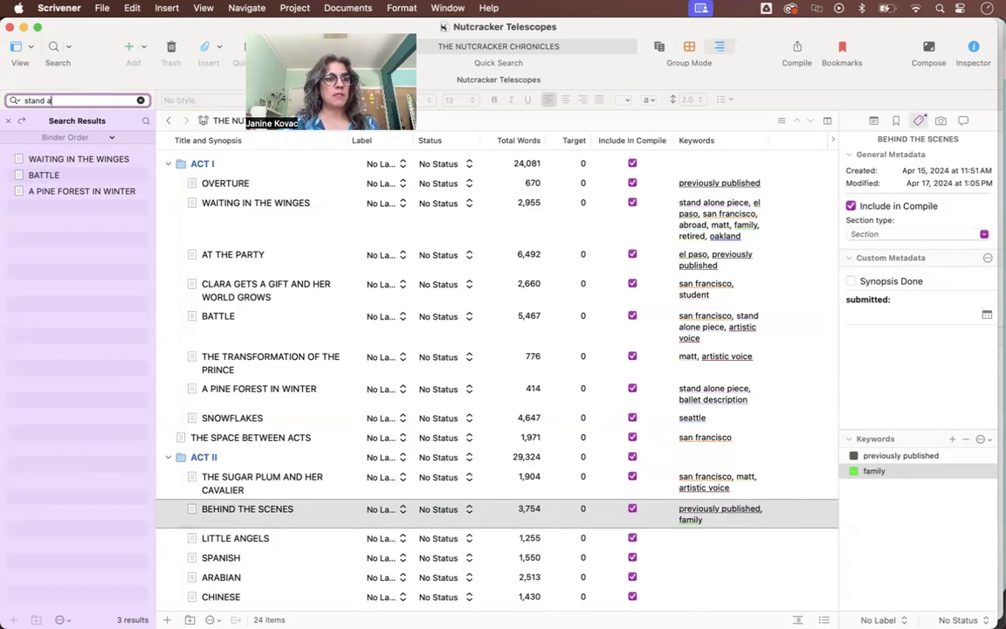
pyautogui.write('an fran')
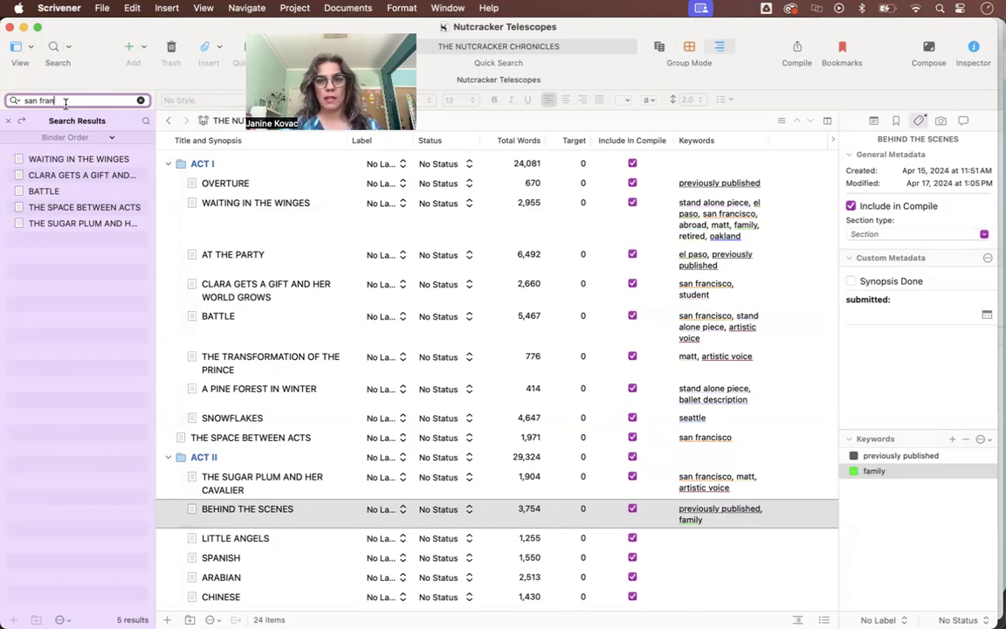
# Step: Search the project's keywords for "stand alone" again in place of the city term
pyautogui.press('BackSpace')
pyautogui.press('BackSpace')
pyautogui.press('BackSpace')
pyautogui.press('BackSpace')
pyautogui.press('BackSpace')
pyautogui.press('BackSpace')
pyautogui.press('BackSpace')
pyautogui.press('BackSpace')
pyautogui.write('stand alone')
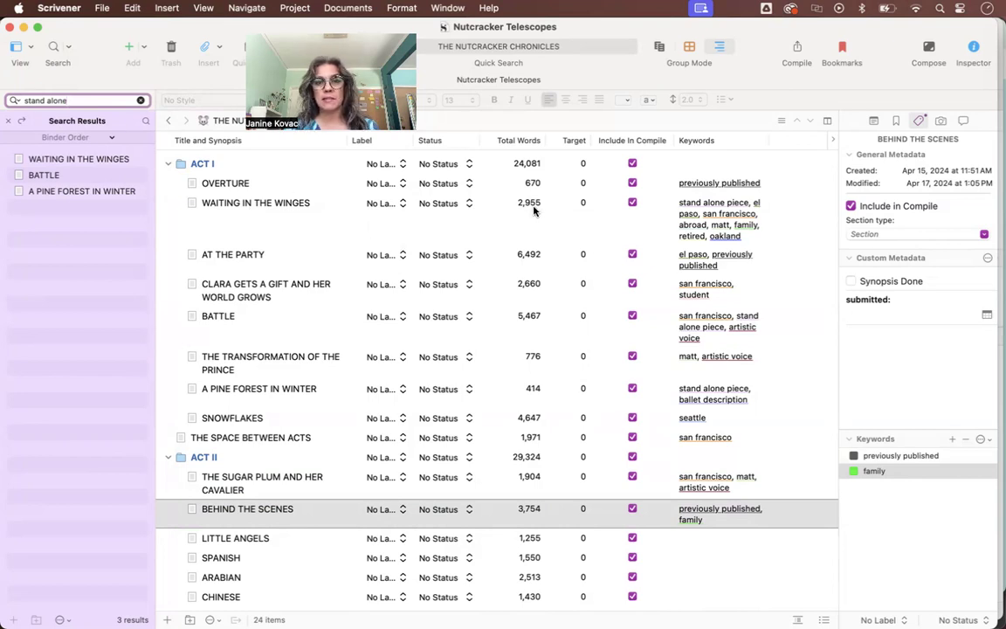
# Step: Check the outliner's word counts for the documents tagged stand alone piece and select WAITING IN THE WINGES
pyautogui.scroll(-1, 534, 211)
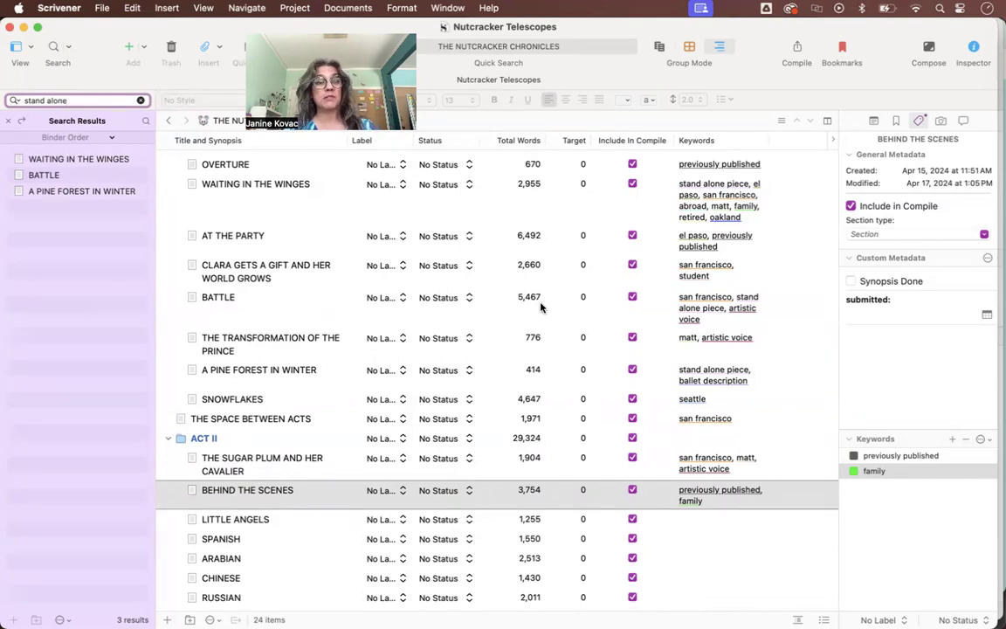
pyautogui.scroll(-2, 540, 305)
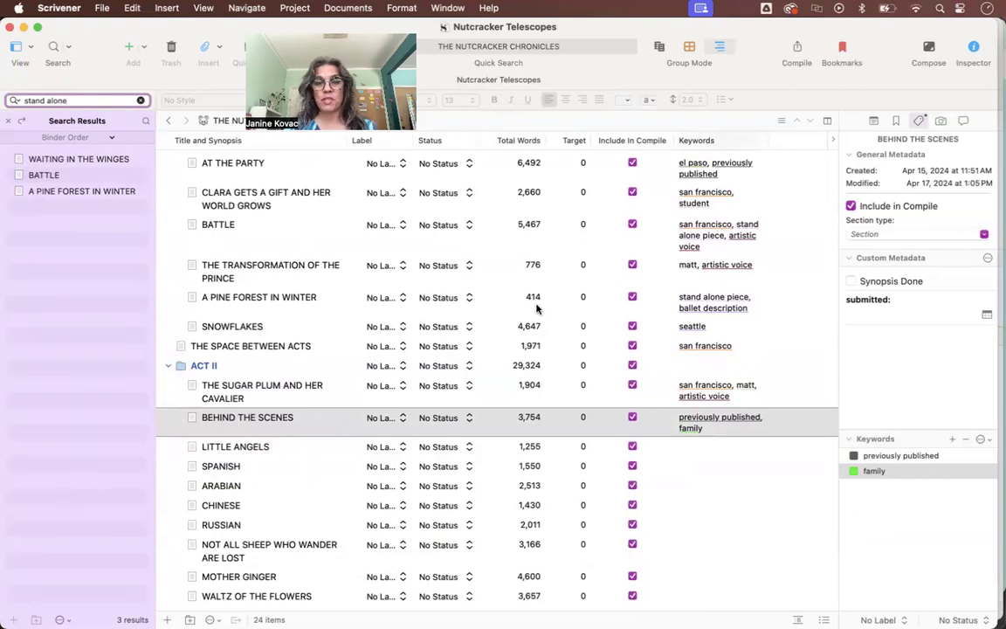
pyautogui.scroll(2, 536, 307)
pyautogui.scroll(2, 533, 362)
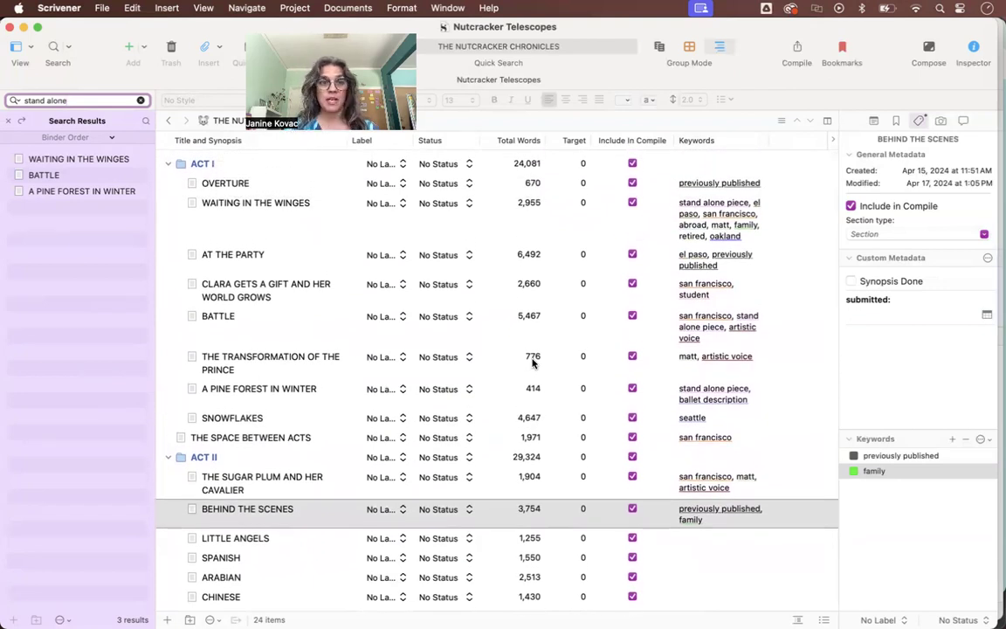
pyautogui.click(273, 204)
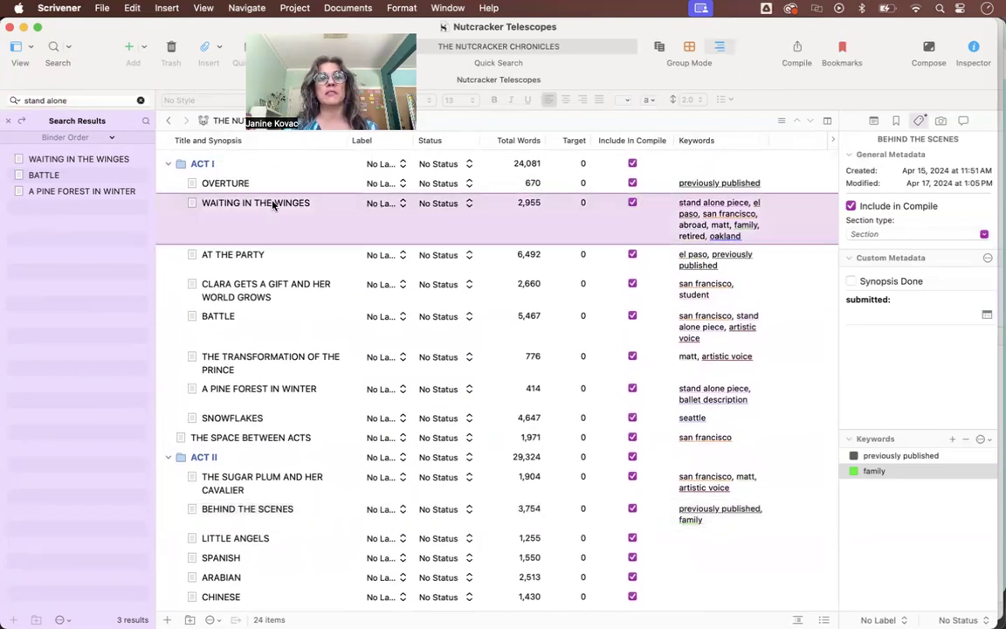